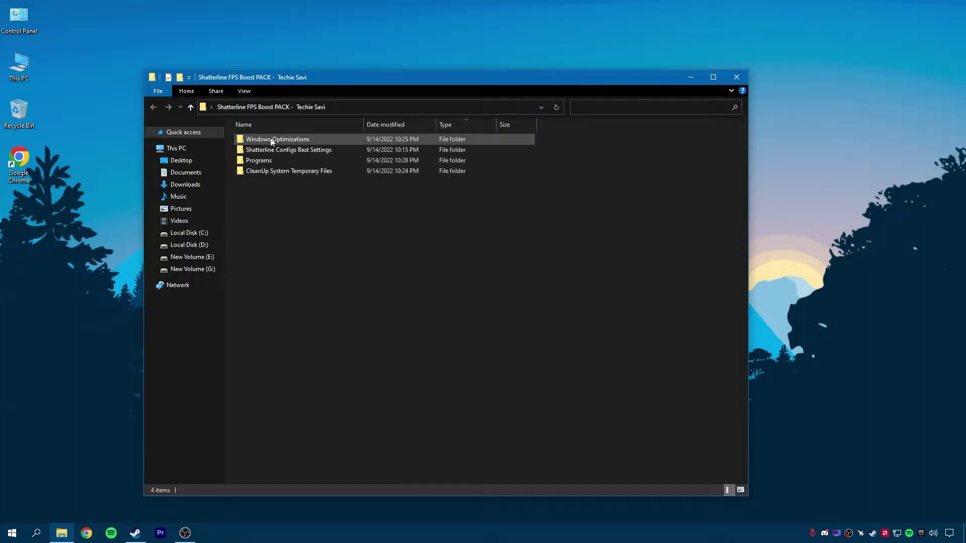
# Open the Windows Optimizations folder and merge the CPU Optimization file into the registry
pyautogui.doubleClick(275, 141)
pyautogui.moveTo(276, 246); pyautogui.dragTo(277, 212)
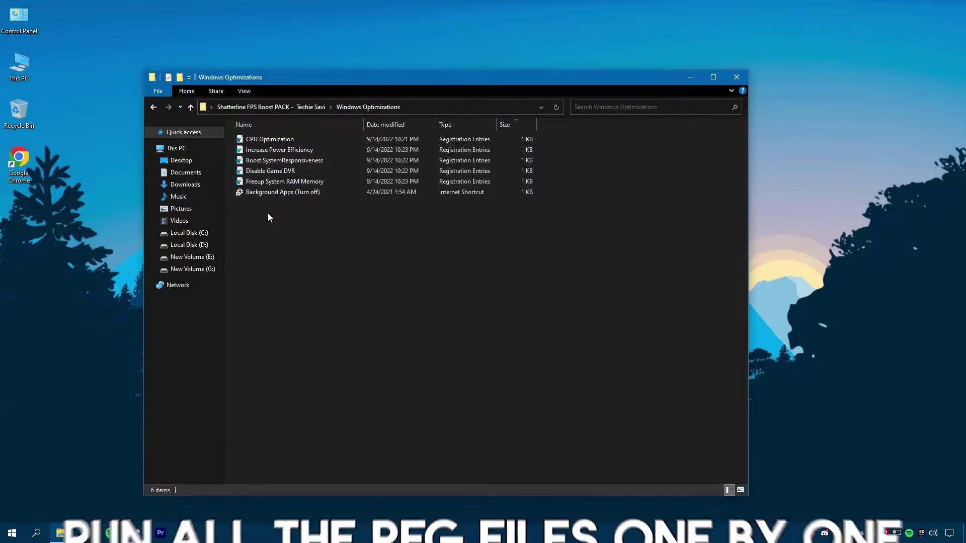
pyautogui.rightClick(273, 138)
pyautogui.click(301, 144)
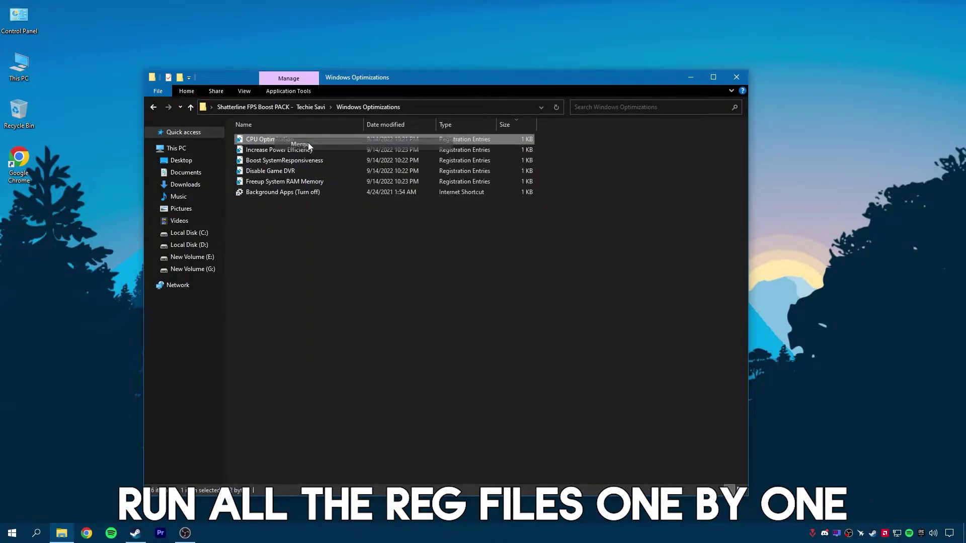
pyautogui.click(559, 282)
pyautogui.click(597, 270)
# Merge the Increase Power Efficiency file into the registry
pyautogui.rightClick(281, 151)
pyautogui.click(305, 157)
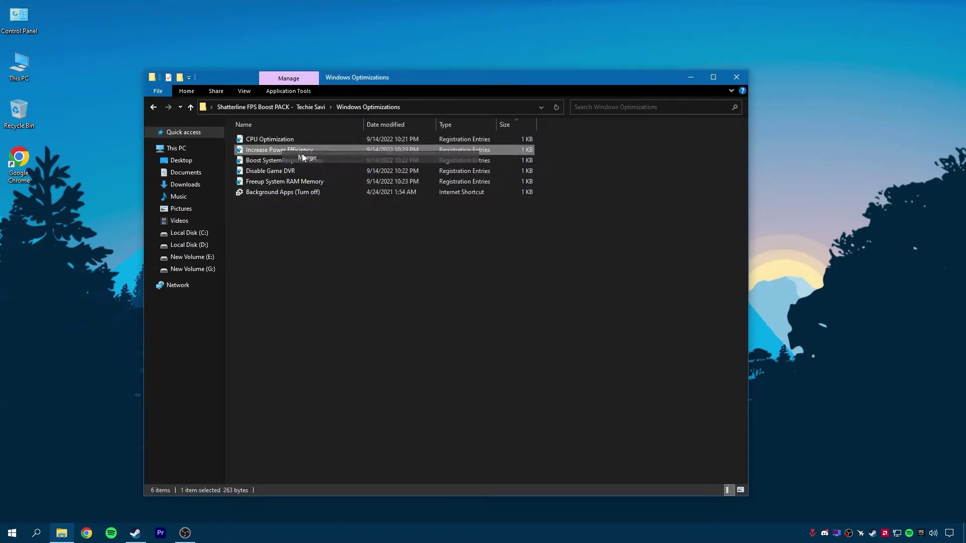
pyautogui.click(558, 281)
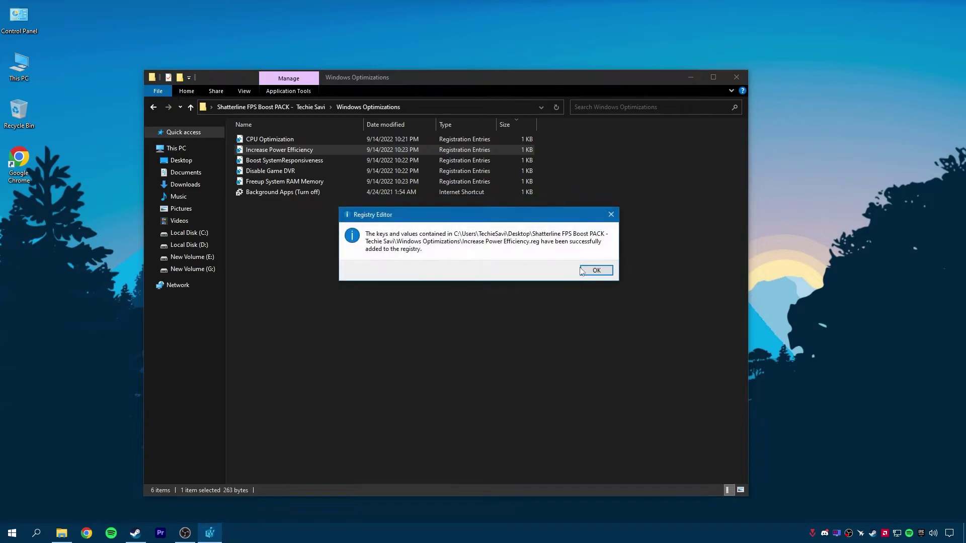
pyautogui.click(596, 271)
# Merge the Boost SystemResponsiveness file into the registry
pyautogui.rightClick(277, 162)
pyautogui.click(304, 169)
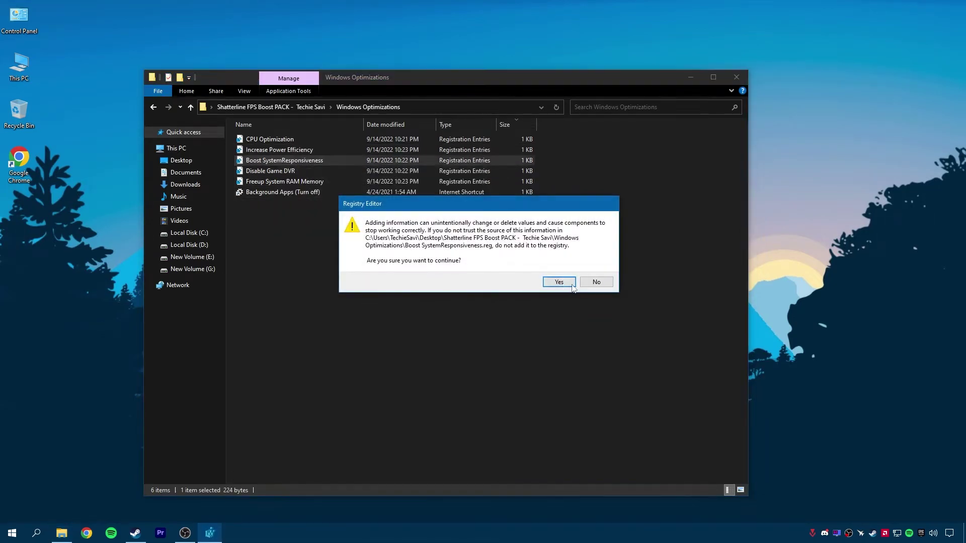
pyautogui.click(559, 281)
pyautogui.click(595, 270)
# Merge the Disable Game DVR file into the registry
pyautogui.rightClick(265, 167)
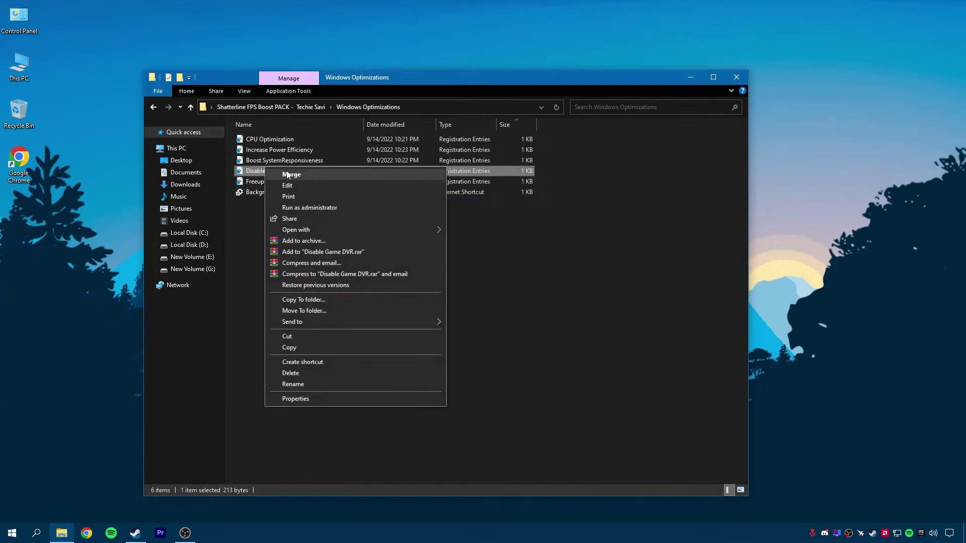
pyautogui.click(289, 174)
pyautogui.click(559, 281)
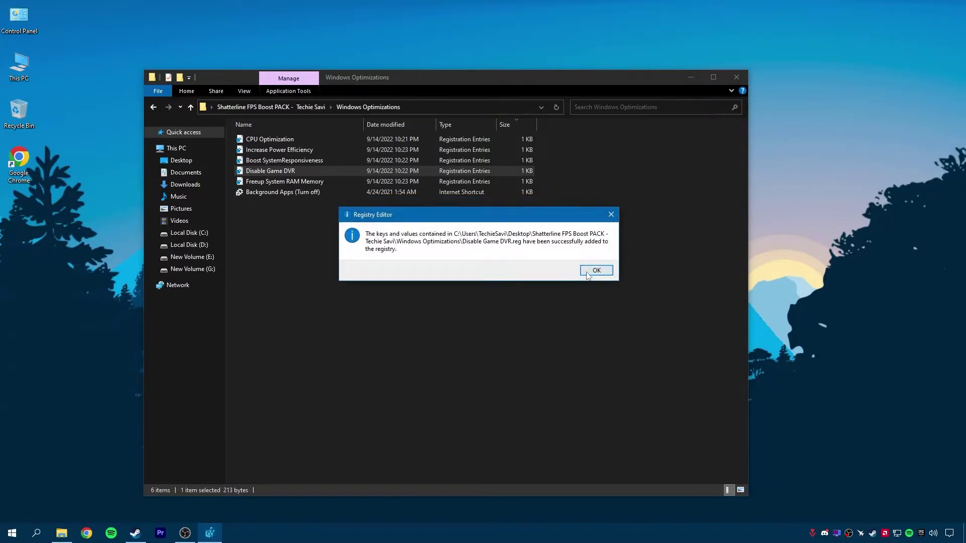
pyautogui.click(595, 271)
# Merge the Freeup System RAM Memory file into the registry and open the Background Apps (Turn off) shortcut
pyautogui.rightClick(273, 181)
pyautogui.click(300, 187)
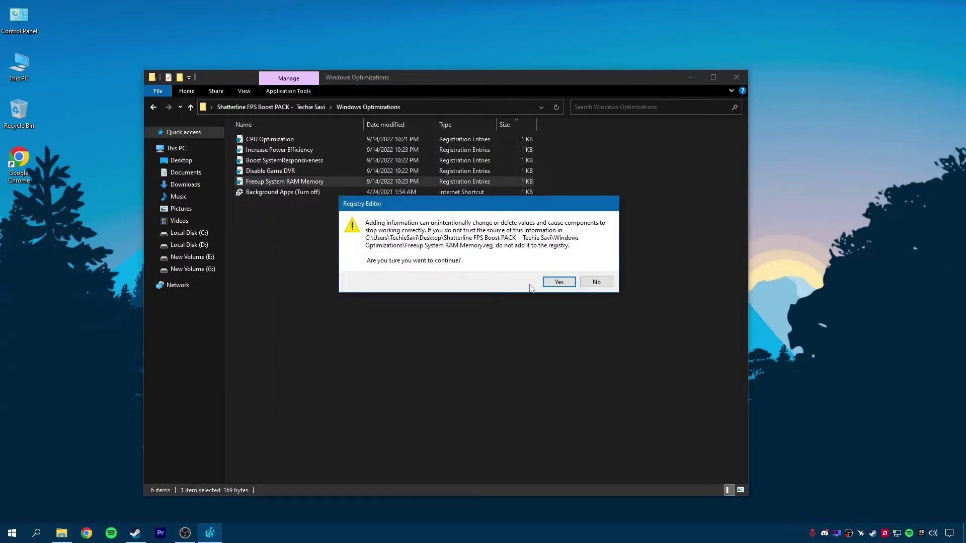
pyautogui.click(554, 281)
pyautogui.press('Return')
pyautogui.rightClick(286, 193)
pyautogui.click(294, 200)
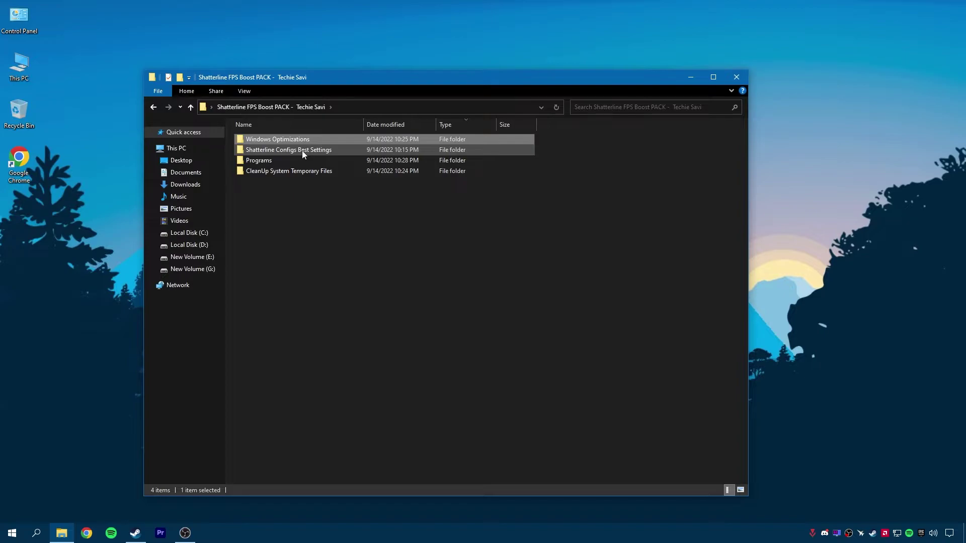
# Open the Shatterline Configs Best Settings folder and select the game_settings_local_publisher file
pyautogui.click(301, 151)
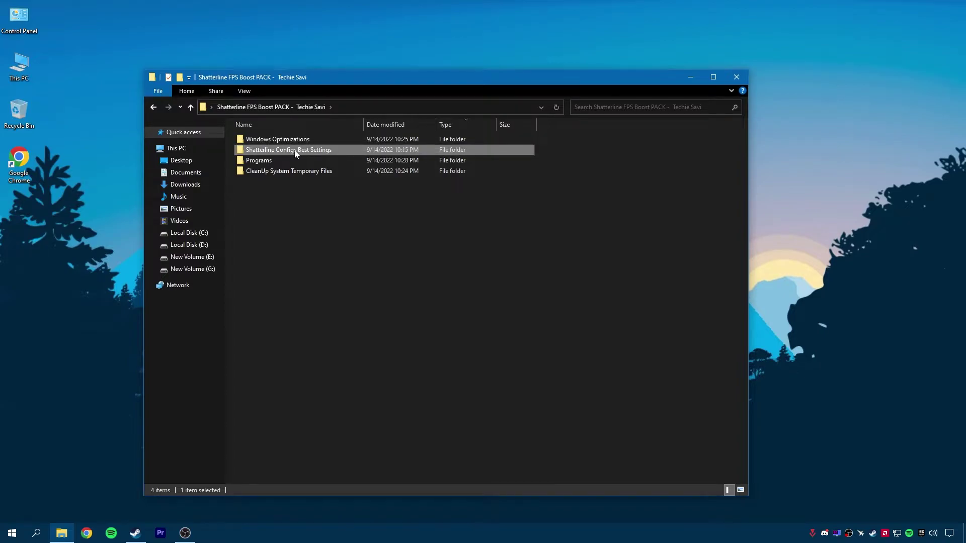
pyautogui.doubleClick(294, 150)
pyautogui.moveTo(282, 182); pyautogui.dragTo(318, 132)
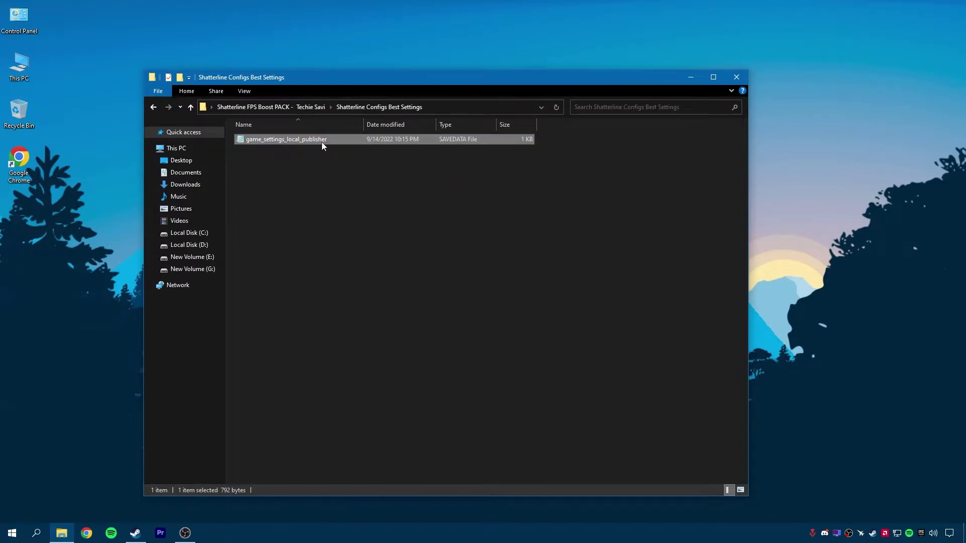
# Search Windows for %appdata%, open the matching folder and maximize its window
pyautogui.click(40, 531)
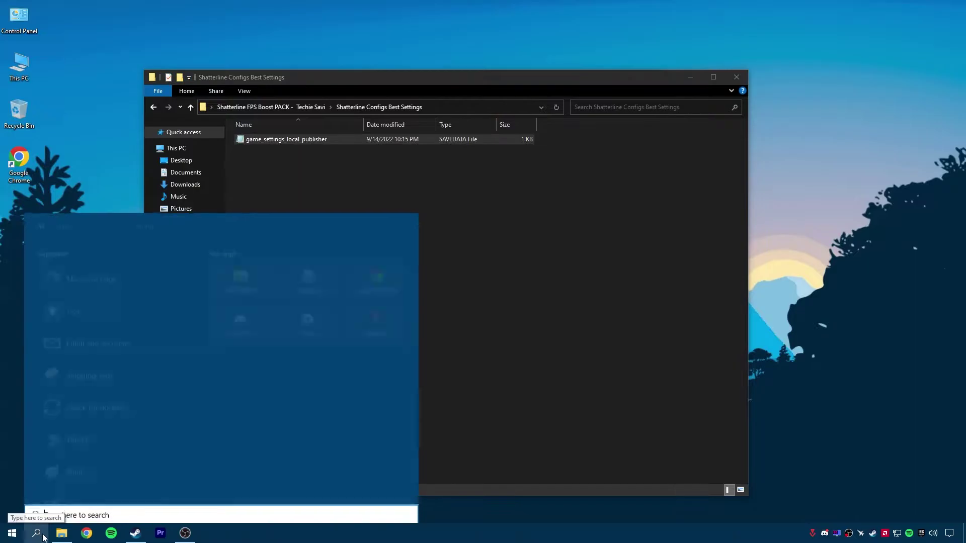
pyautogui.write('%app')
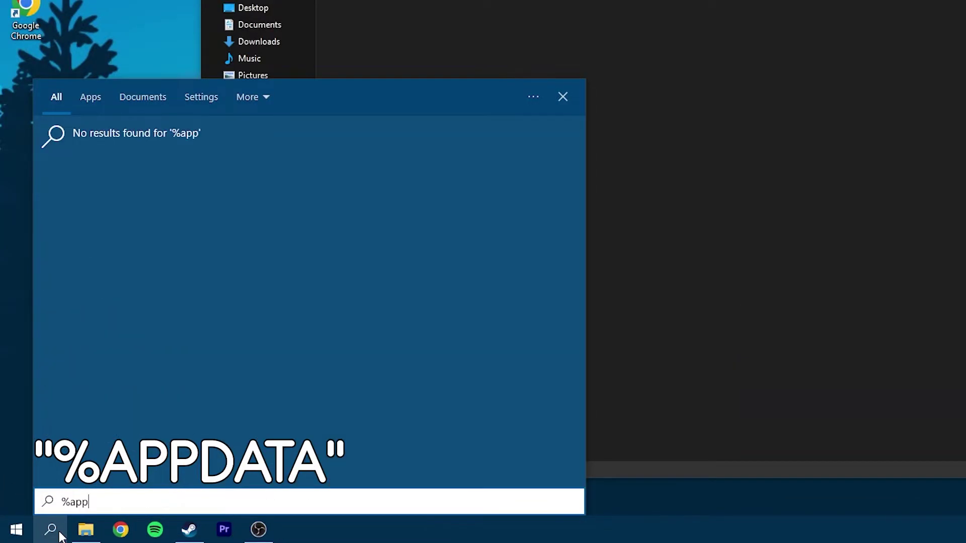
pyautogui.write('data%')
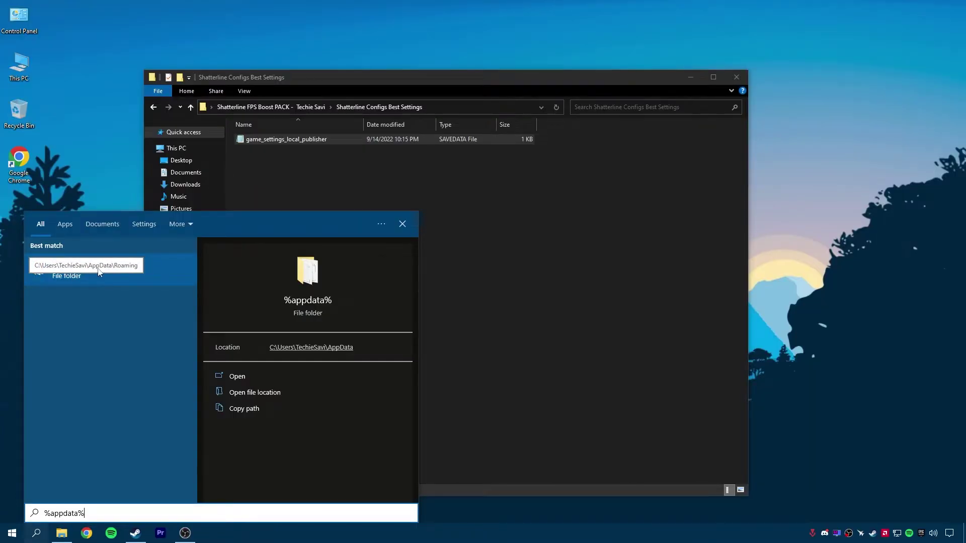
pyautogui.click(248, 376)
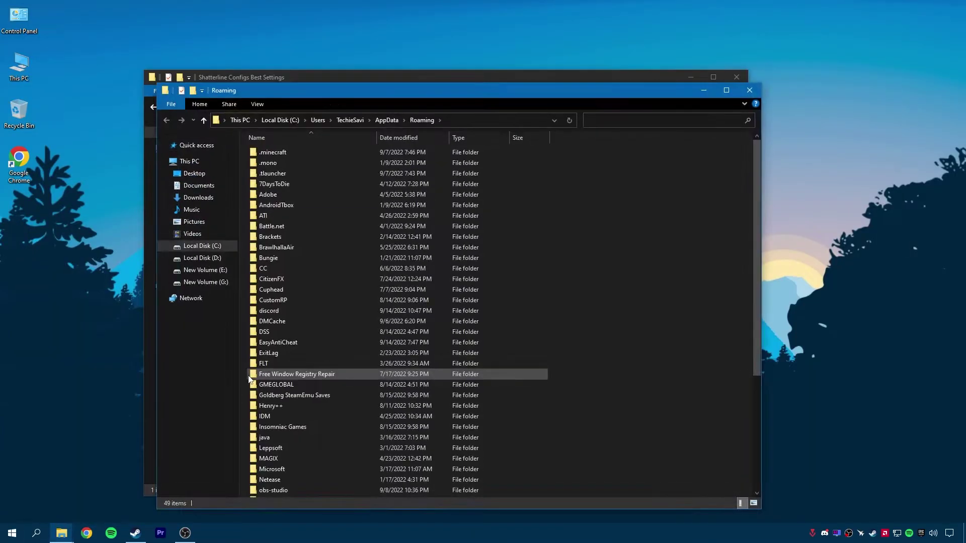
pyautogui.doubleClick(345, 84)
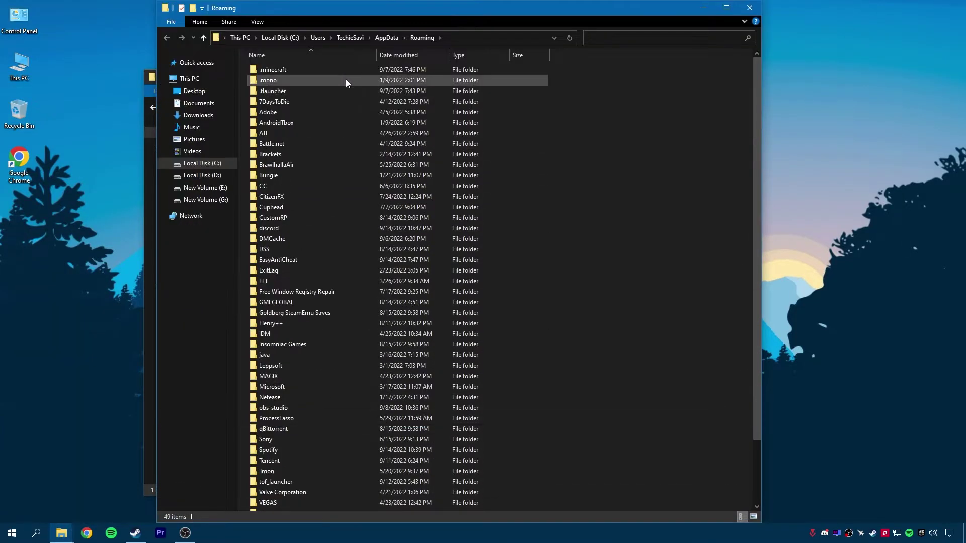
pyautogui.press('super+Up')
# Go up to the AppData folder and open the Shatterline folder inside Local
pyautogui.click(229, 33)
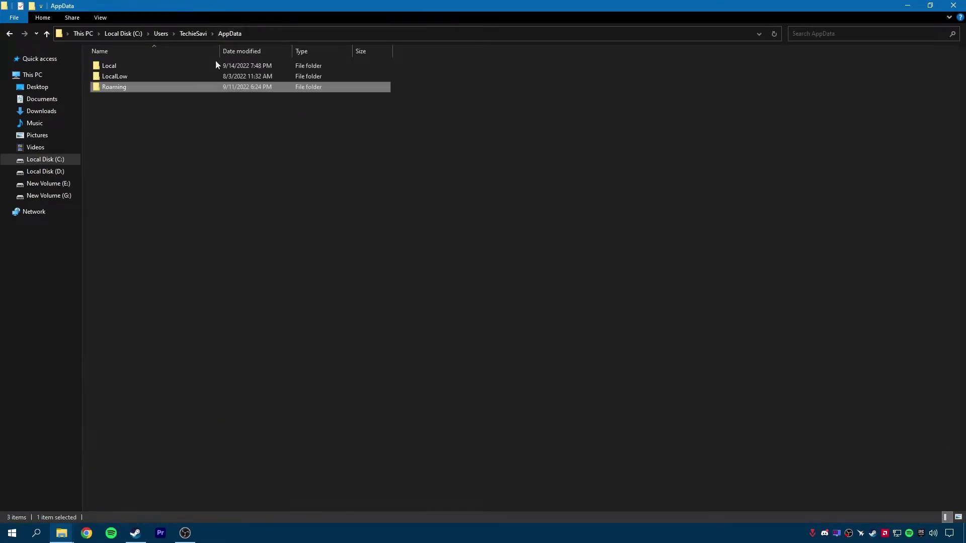
pyautogui.click(110, 68)
pyautogui.doubleClick(110, 68)
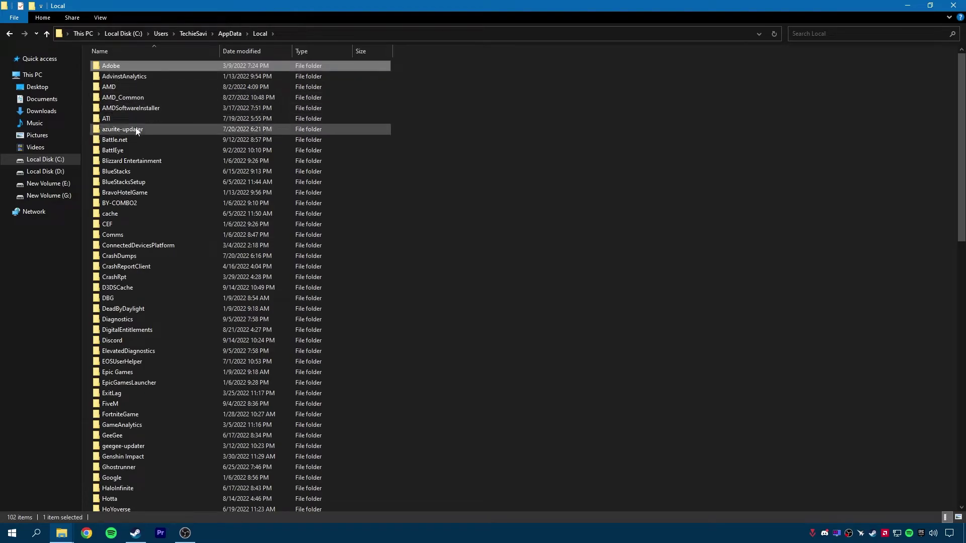
pyautogui.scroll(-20, 136, 276)
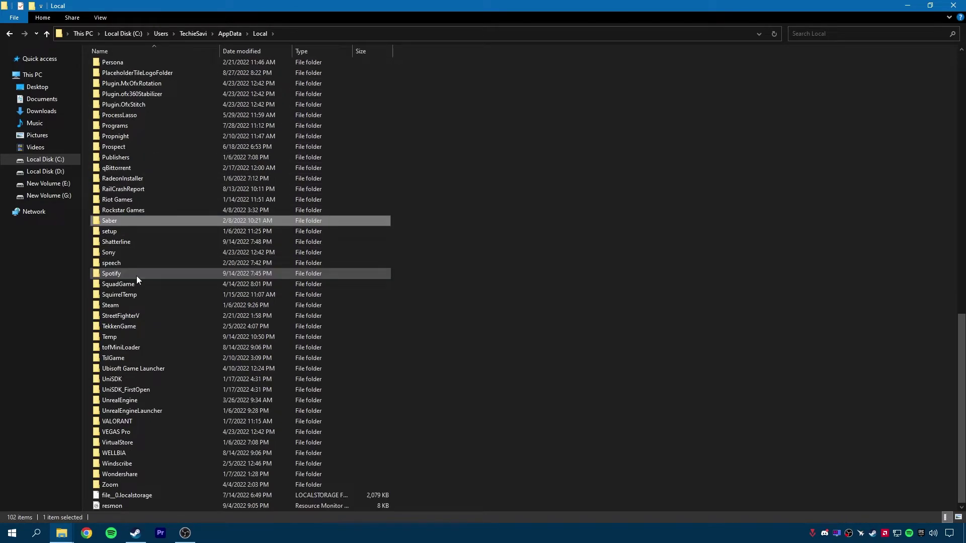
pyautogui.doubleClick(111, 242)
# Copy game_settings_local_publisher from the Shatterline Configs Best Settings window and get that window out of the way
pyautogui.moveTo(63, 538)
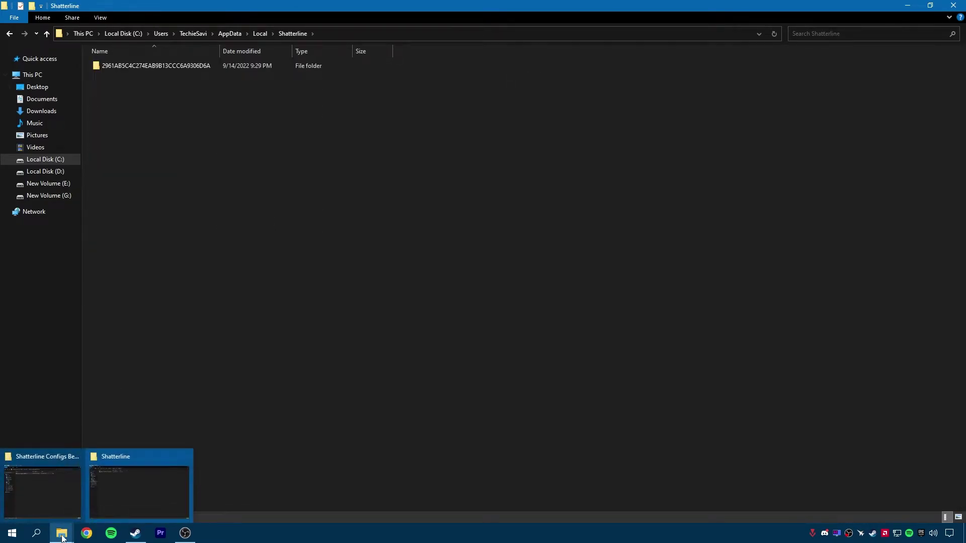
pyautogui.click(60, 499)
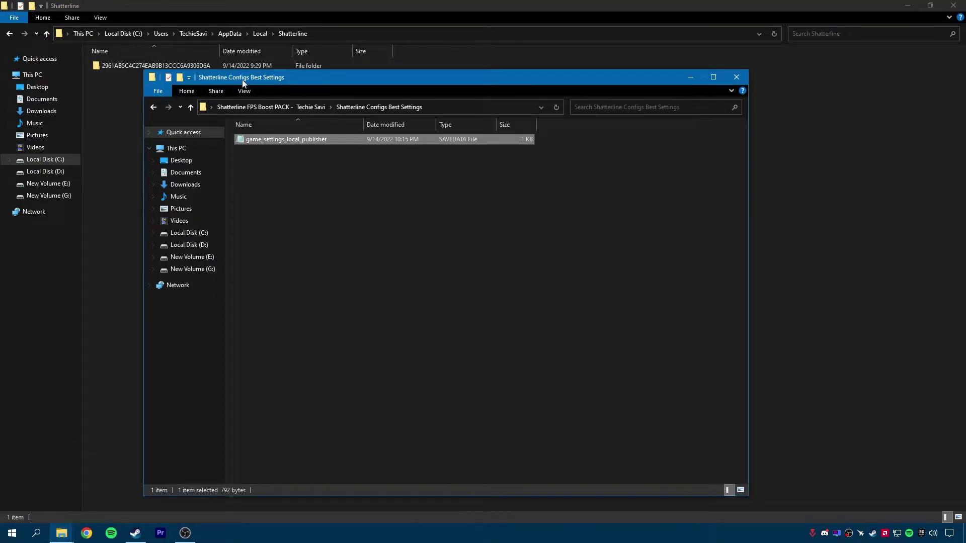
pyautogui.moveTo(242, 79); pyautogui.dragTo(264, 96)
pyautogui.rightClick(376, 157)
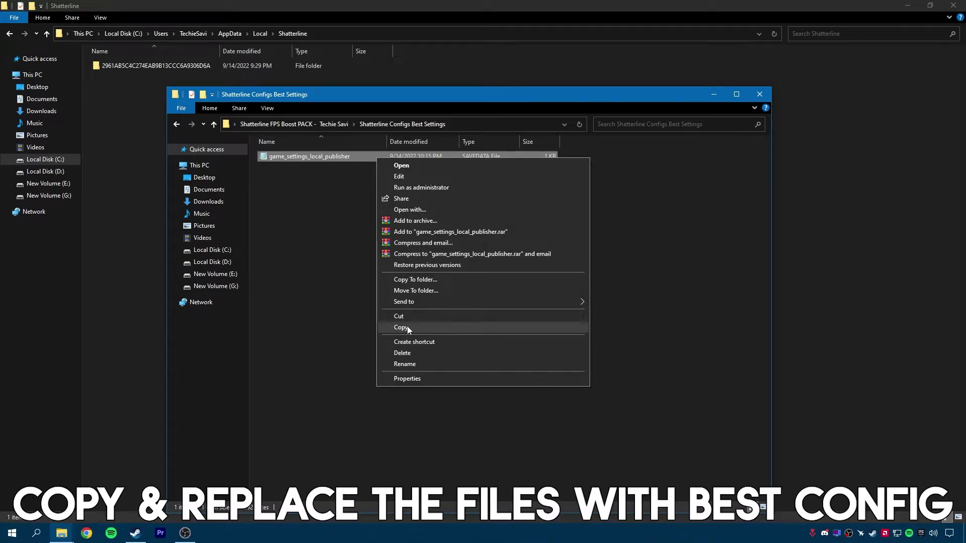
pyautogui.click(406, 326)
pyautogui.moveTo(688, 101); pyautogui.dragTo(666, 83)
pyautogui.click(692, 75)
# Paste the copied settings file into the ID-named subfolder of Shatterline, replacing the existing file, and close the window
pyautogui.rightClick(251, 118)
pyautogui.doubleClick(182, 66)
pyautogui.moveTo(177, 132); pyautogui.dragTo(166, 59)
pyautogui.click(183, 168)
pyautogui.rightClick(184, 166)
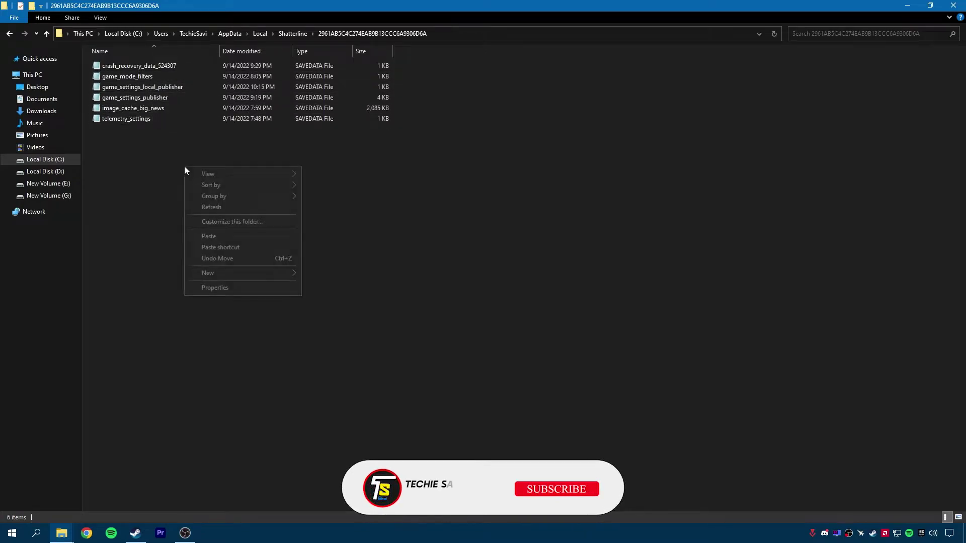
pyautogui.click(209, 236)
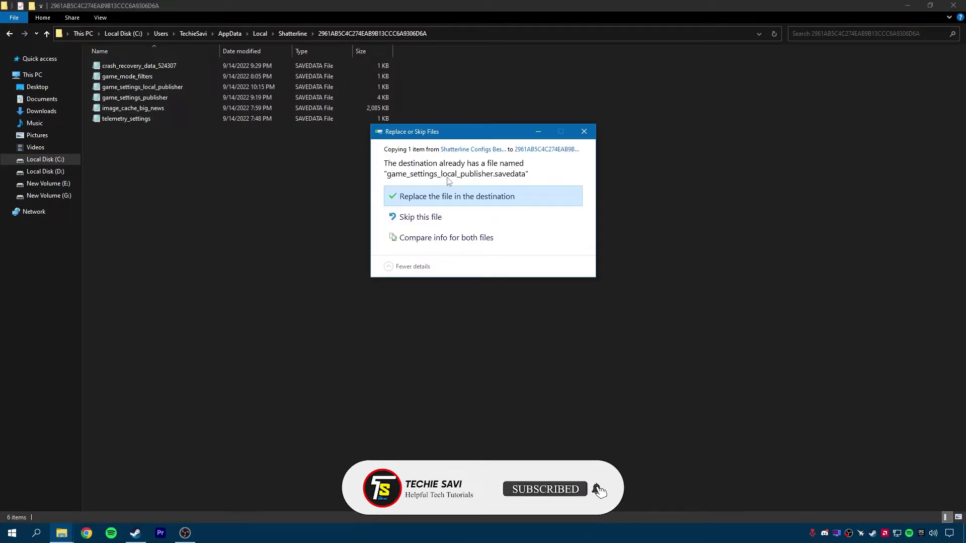
pyautogui.click(399, 195)
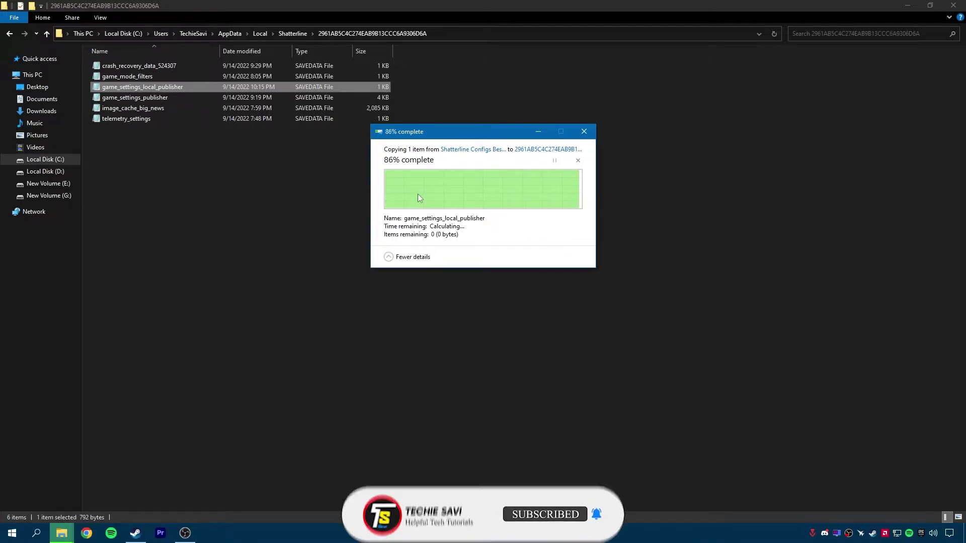
pyautogui.click(953, 5)
# Return to the Shatterline FPS Boost PACK folder and open CleanUp System Temporary Files
pyautogui.click(62, 533)
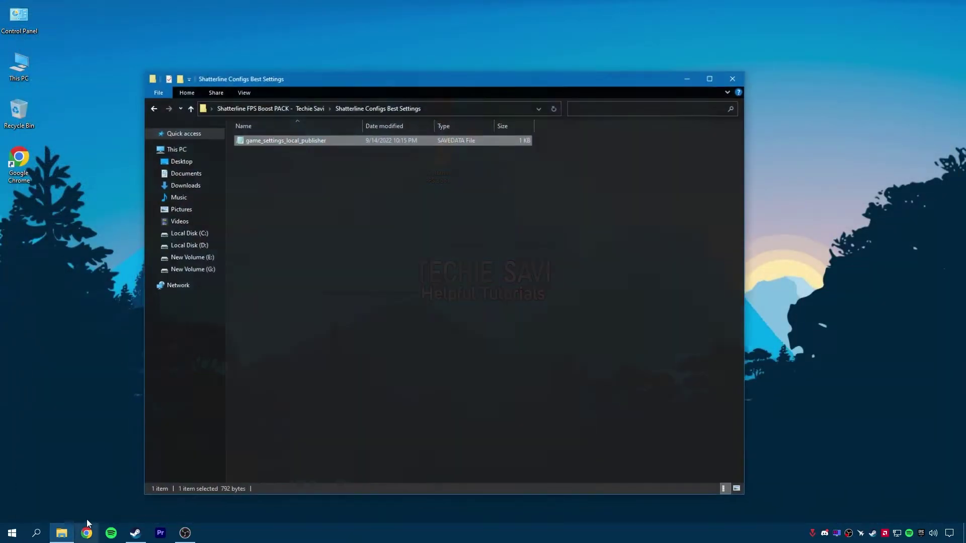
pyautogui.click(312, 106)
pyautogui.click(261, 160)
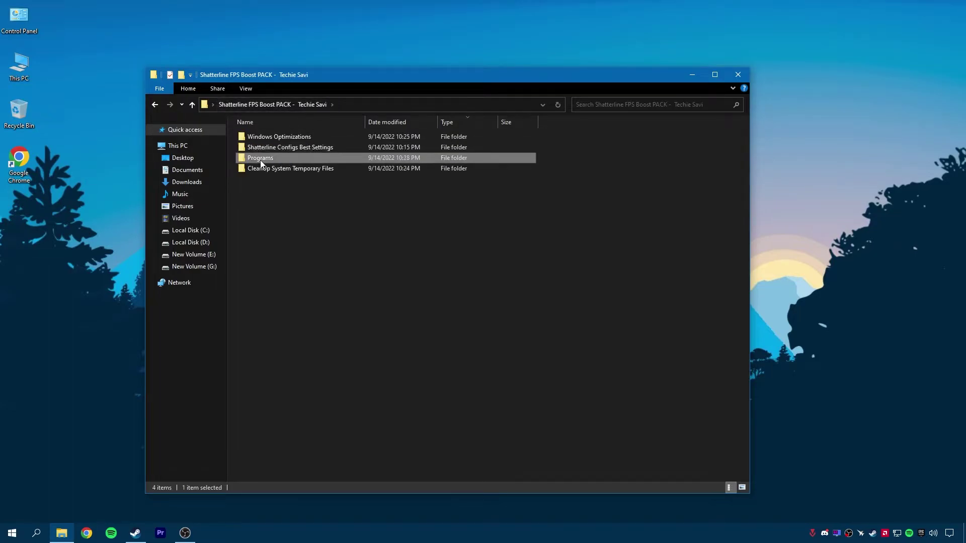
pyautogui.doubleClick(273, 168)
pyautogui.moveTo(291, 194); pyautogui.dragTo(301, 135)
# Run the Delete Log Files batch file as administrator and dismiss its console once it finishes
pyautogui.click(270, 135)
pyautogui.rightClick(270, 136)
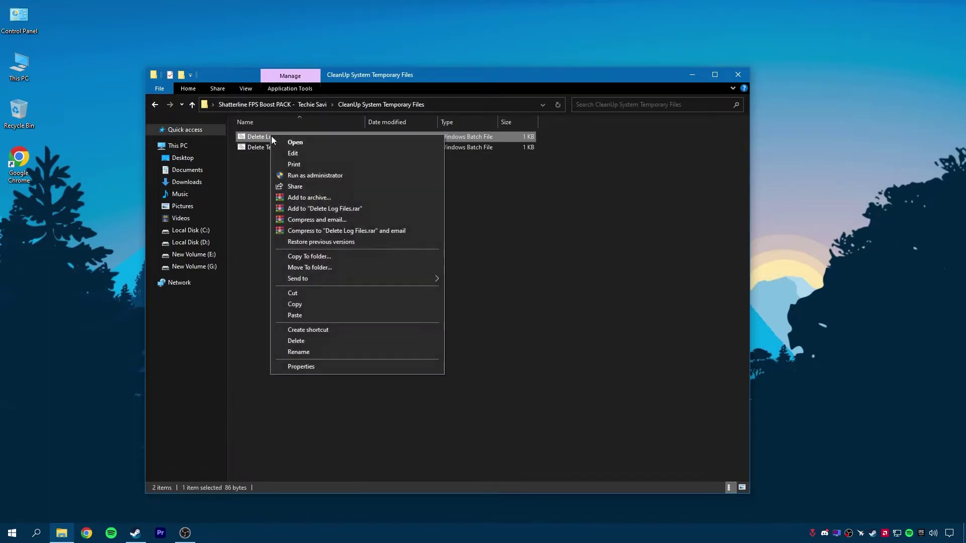
pyautogui.click(297, 175)
pyautogui.moveTo(268, 33); pyautogui.dragTo(290, 60)
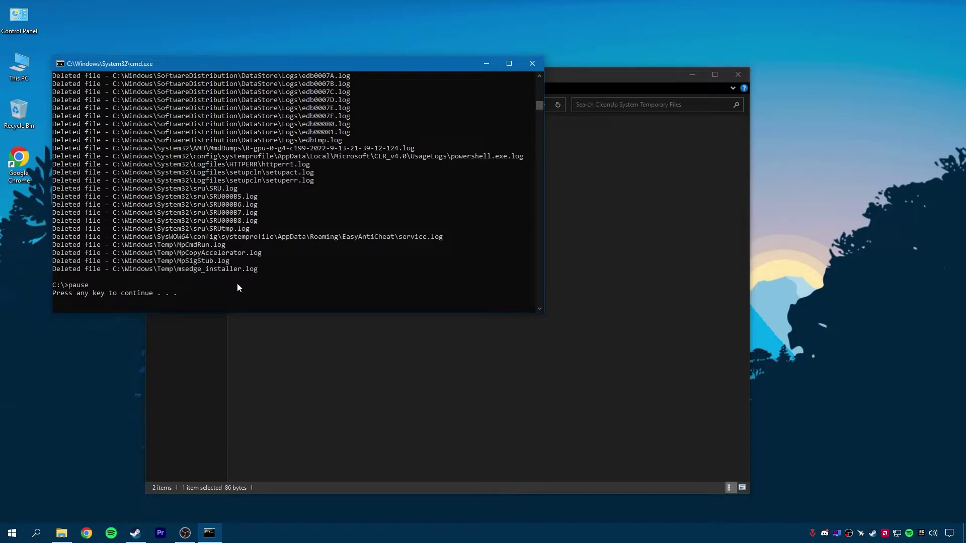
pyautogui.press('Return')
# Run the Delete Temporary Files batch file as administrator and dismiss its console once it finishes
pyautogui.click(276, 147)
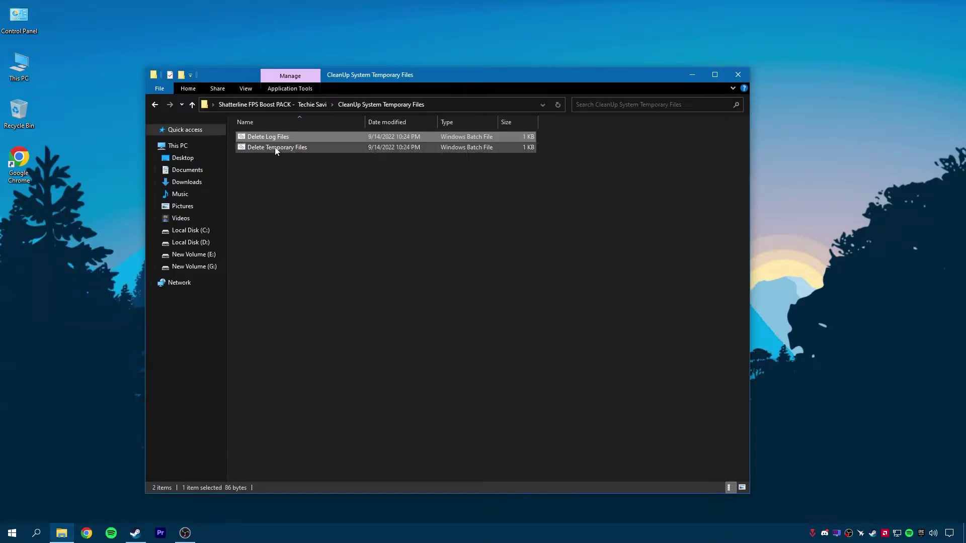
pyautogui.rightClick(276, 146)
pyautogui.click(304, 188)
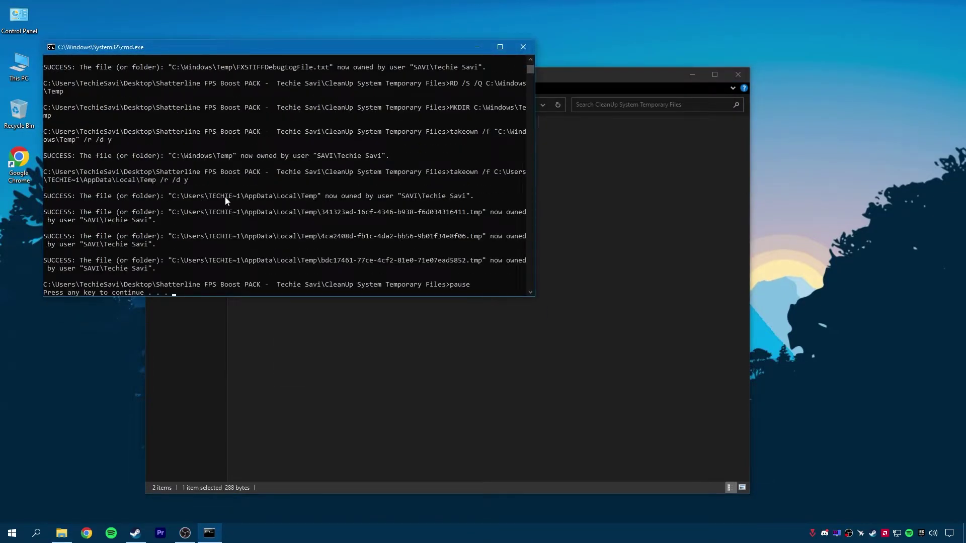
pyautogui.press('Return')
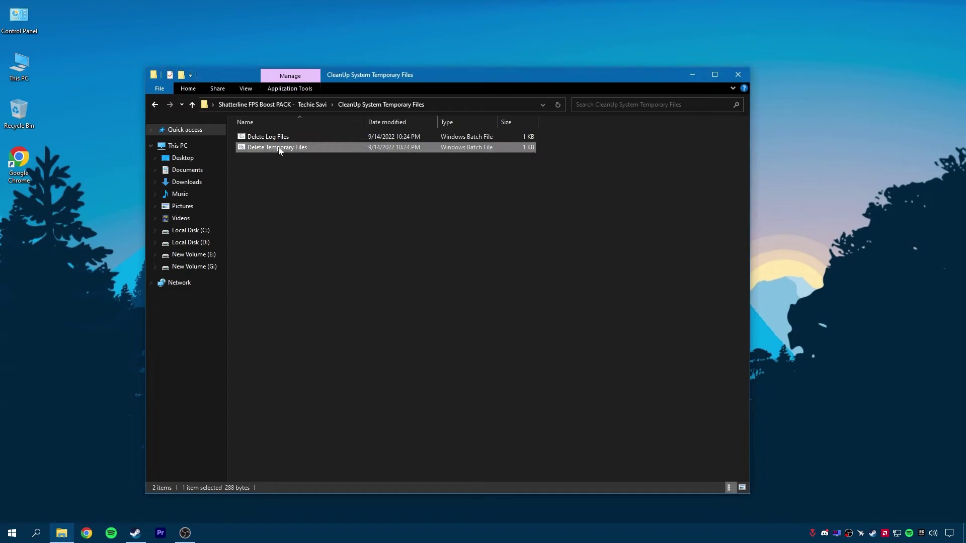
# Go back to the Shatterline FPS Boost PACK folder and open the Programs folder
pyautogui.click(280, 105)
pyautogui.click(253, 161)
pyautogui.rightClick(260, 160)
pyautogui.click(276, 163)
pyautogui.moveTo(265, 202)
pyautogui.mouseDown()
pyautogui.moveTo(291, 134)
pyautogui.moveTo(277, 204)
pyautogui.mouseUp()
# Launch the Autoruns program from the Programs folder
pyautogui.click(255, 139)
pyautogui.rightClick(256, 138)
pyautogui.click(276, 143)
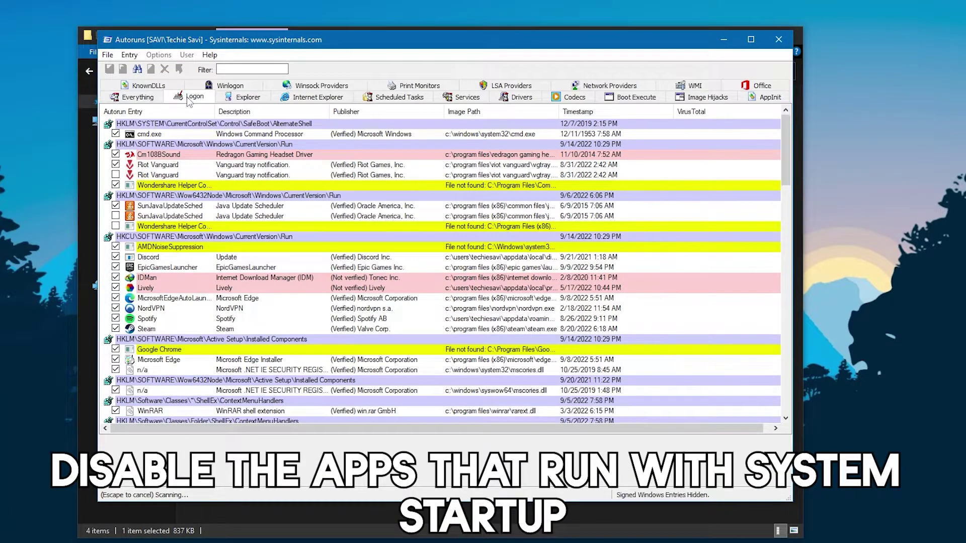
# Disable the Wondershare Helper, SunJavaUpdateSched, IDMan, Lively, MicrosoftEdgeAutoLaunch and NordVPN logon startup entries
pyautogui.click(190, 97)
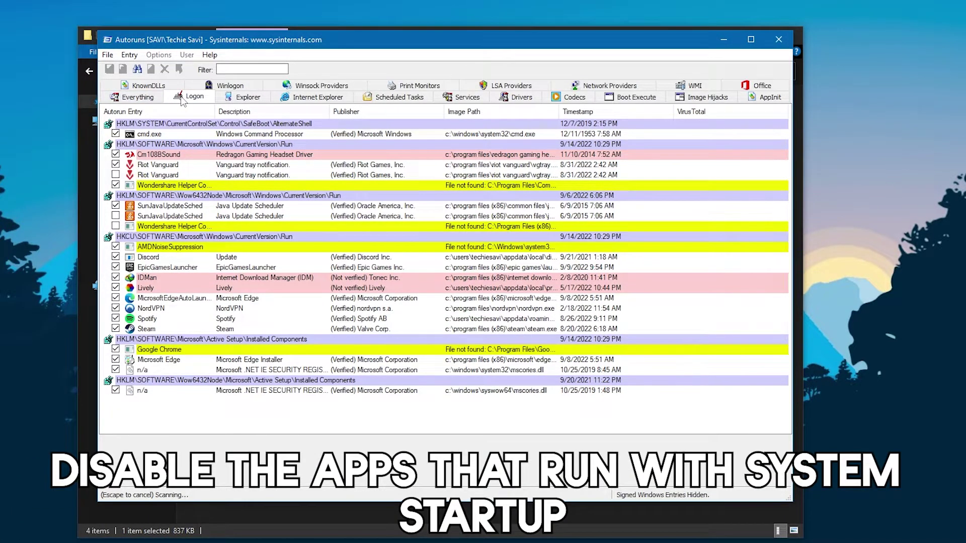
pyautogui.click(115, 185)
pyautogui.click(115, 206)
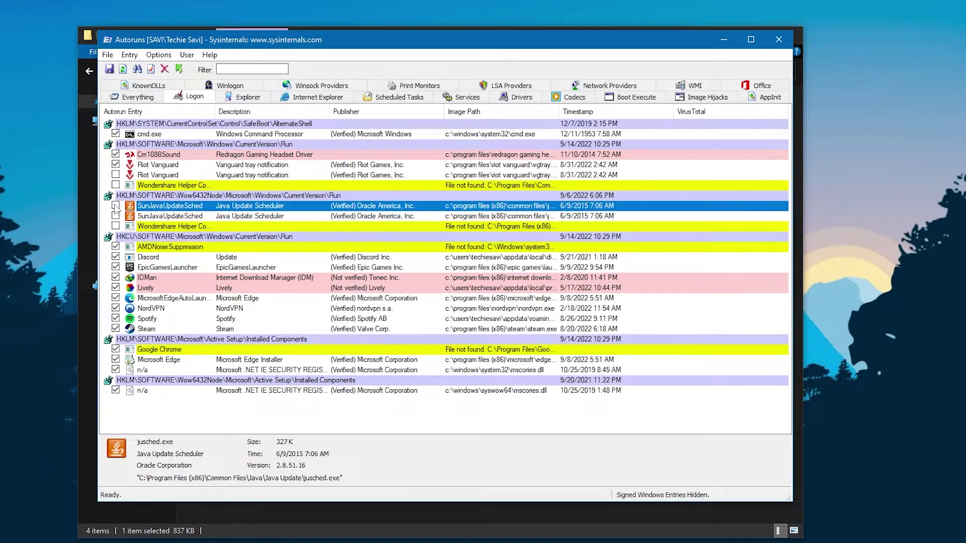
pyautogui.click(115, 278)
pyautogui.click(115, 288)
pyautogui.click(115, 298)
pyautogui.click(115, 309)
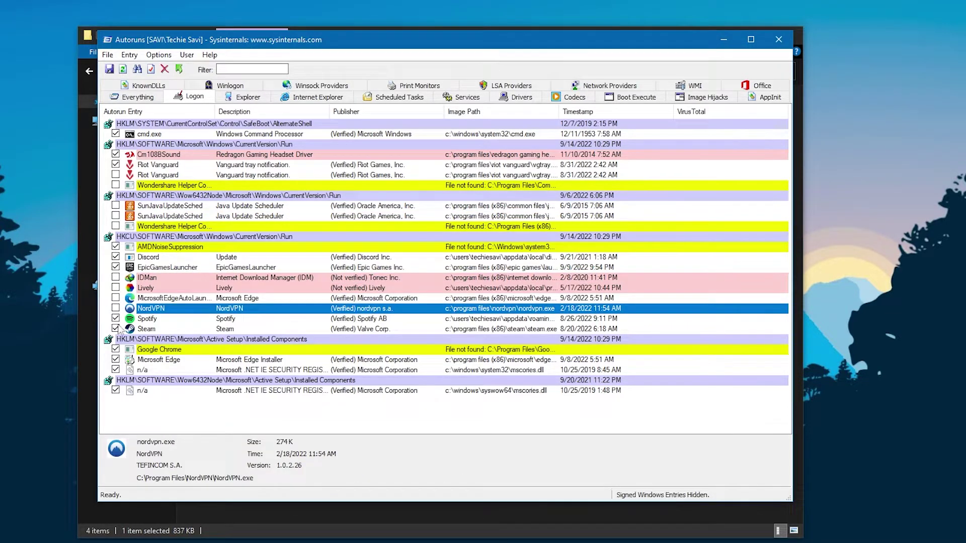
# Disable the Google Chrome, Microsoft Edge and system32 mscories.dll entries under Active Setup, and close Autoruns
pyautogui.click(115, 349)
pyautogui.click(115, 359)
pyautogui.click(115, 369)
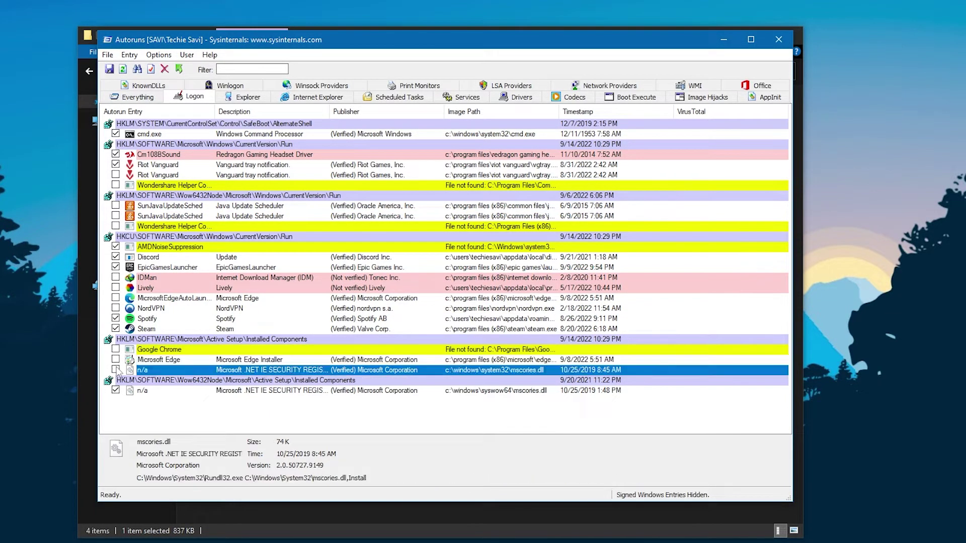
pyautogui.click(231, 420)
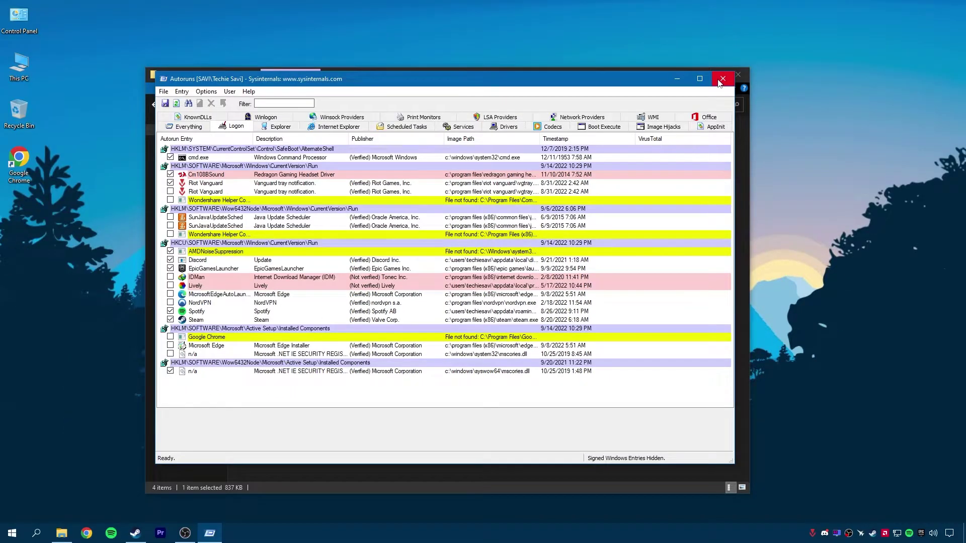
pyautogui.click(722, 80)
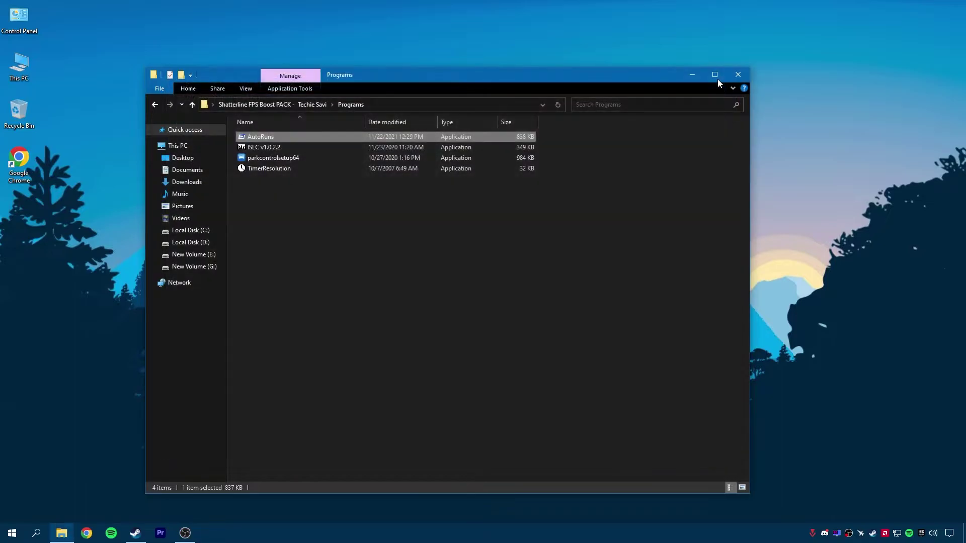
# Run parkcontrolsetup64 from the Programs folder and install ParkControl in English, finishing with the program open
pyautogui.click(254, 159)
pyautogui.rightClick(270, 158)
pyautogui.click(286, 163)
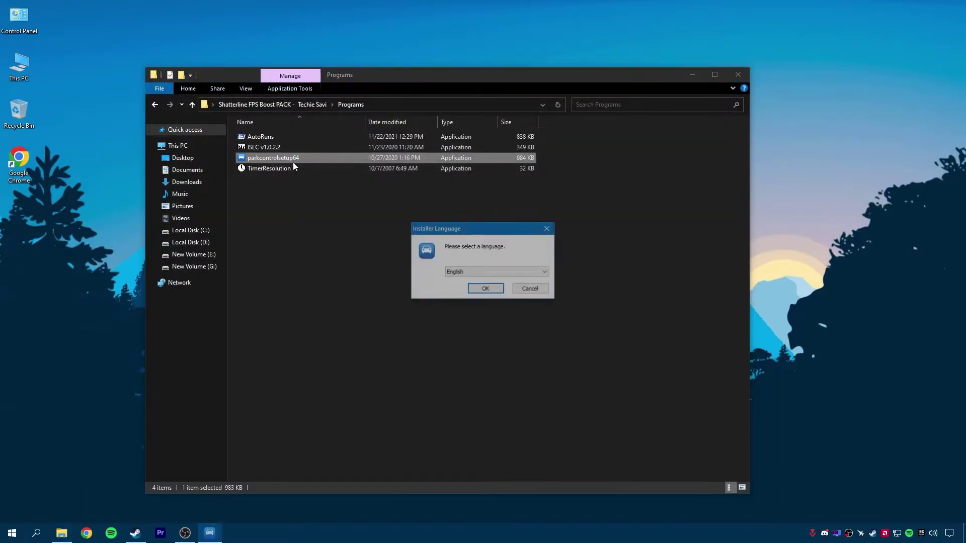
pyautogui.click(485, 289)
pyautogui.click(540, 346)
pyautogui.click(560, 380)
pyautogui.click(584, 378)
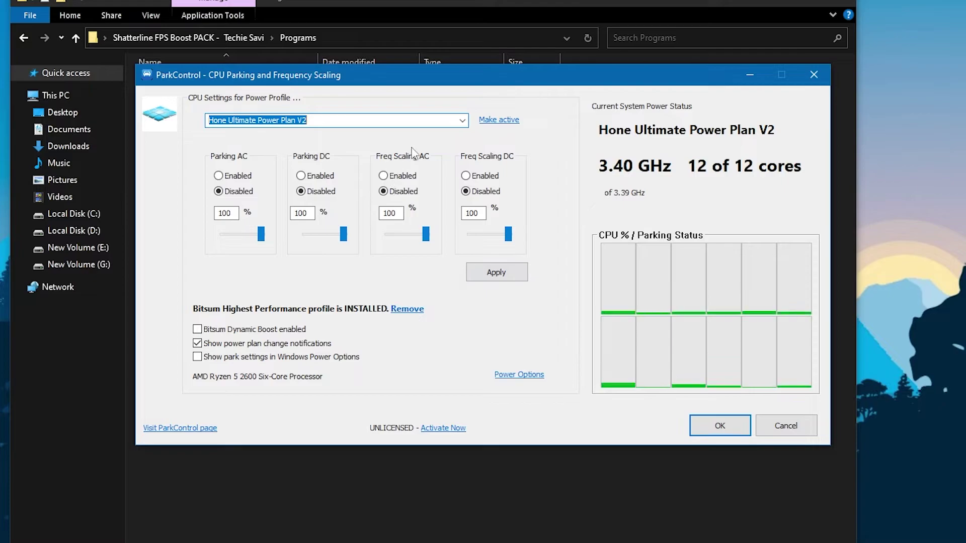
# Select the High performance power profile in ParkControl, set its Freq Scaling DC to 100%, and confirm the settings
pyautogui.click(461, 120)
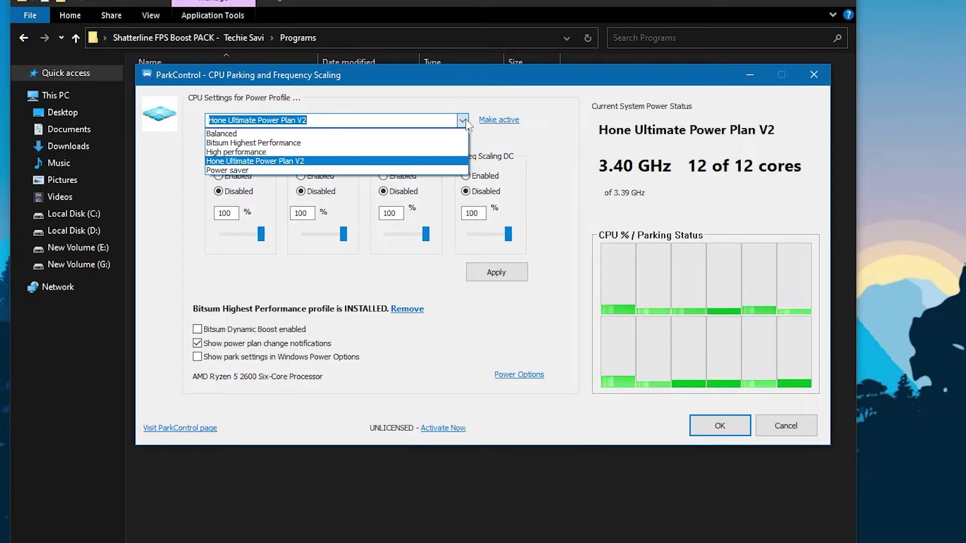
pyautogui.click(261, 152)
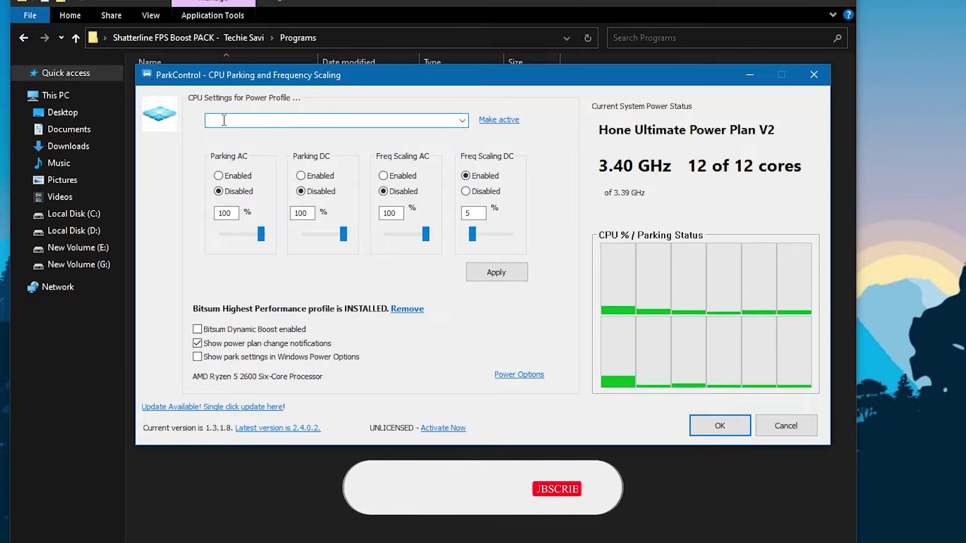
pyautogui.click(271, 120)
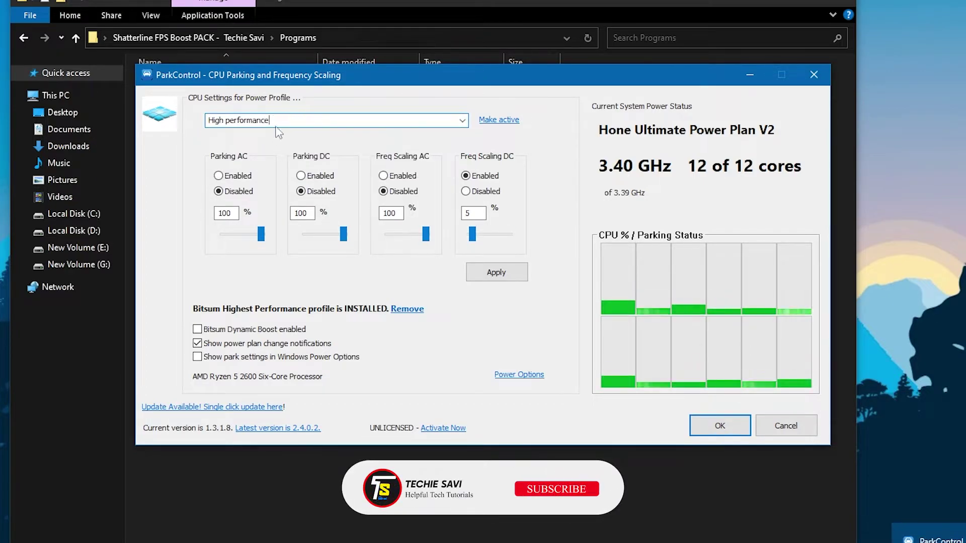
pyautogui.moveTo(473, 235)
pyautogui.moveTo(474, 235); pyautogui.dragTo(508, 235)
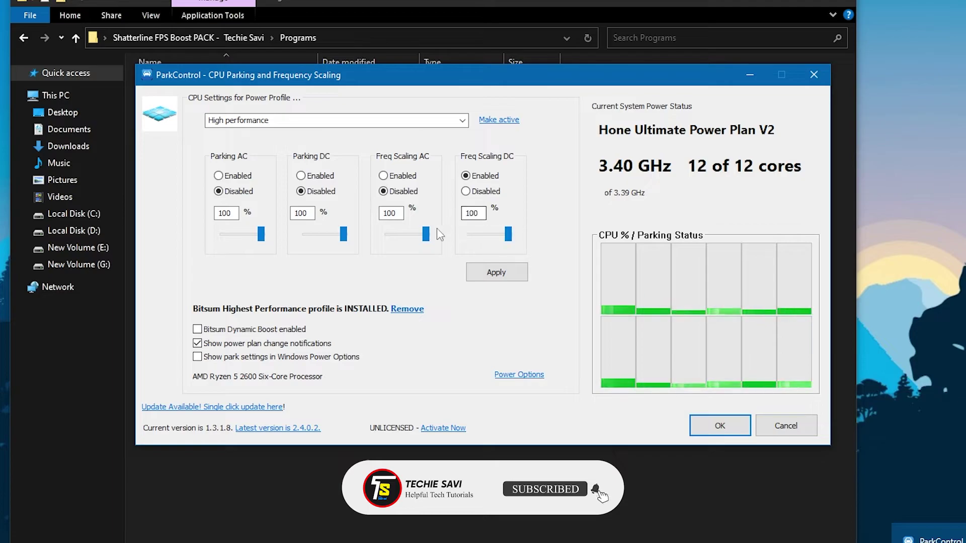
pyautogui.click(695, 428)
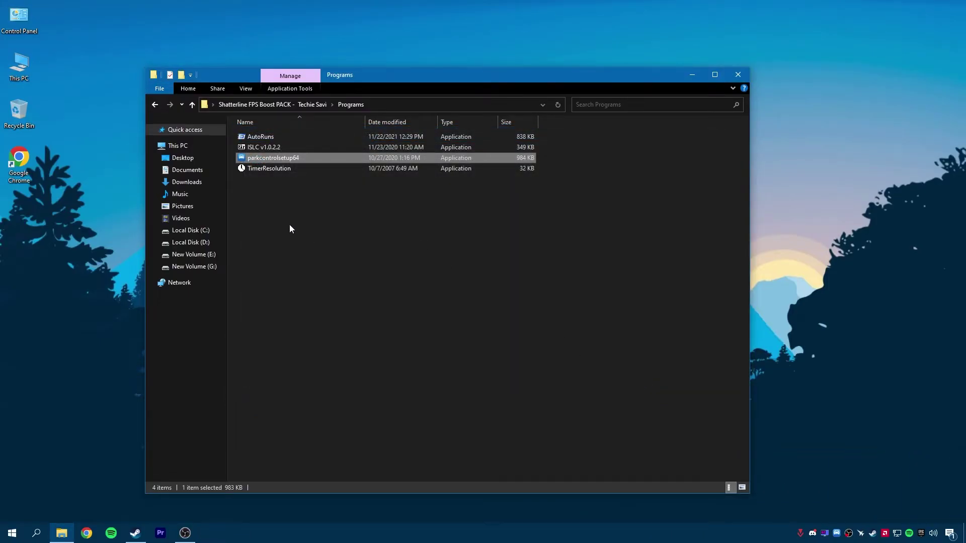
# Extract the ISLC v1.0.2.2 self-extracting archive from the Programs folder
pyautogui.doubleClick(263, 147)
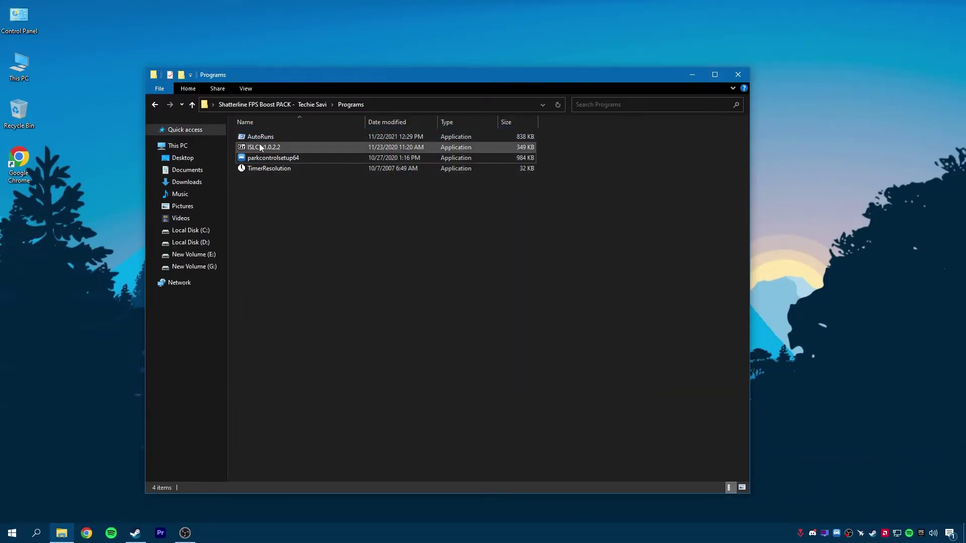
pyautogui.rightClick(255, 143)
pyautogui.click(496, 332)
pyautogui.click(497, 286)
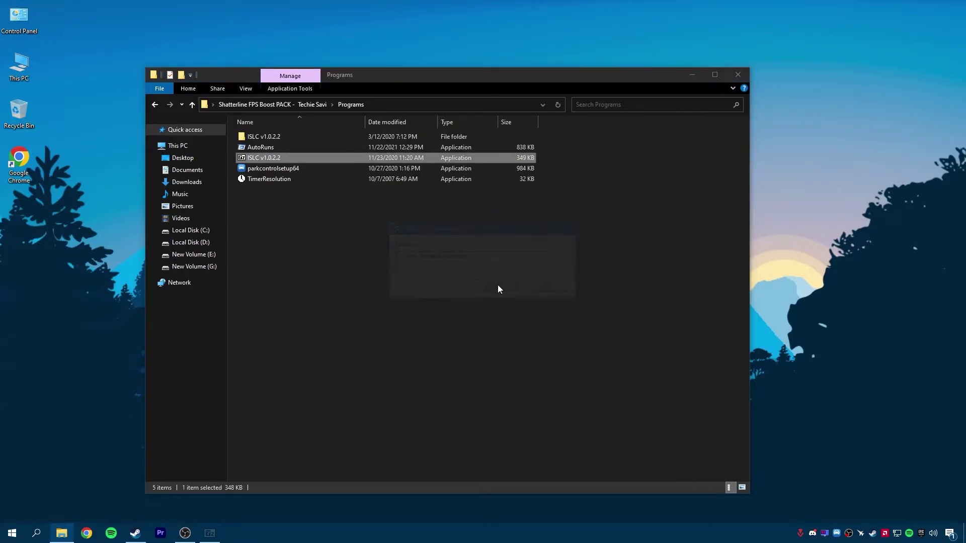
# Open the ISLC v1.0.2.2 folder on the desktop and launch the Intelligent standby list cleaner ISLC application
pyautogui.click(690, 78)
pyautogui.doubleClick(16, 214)
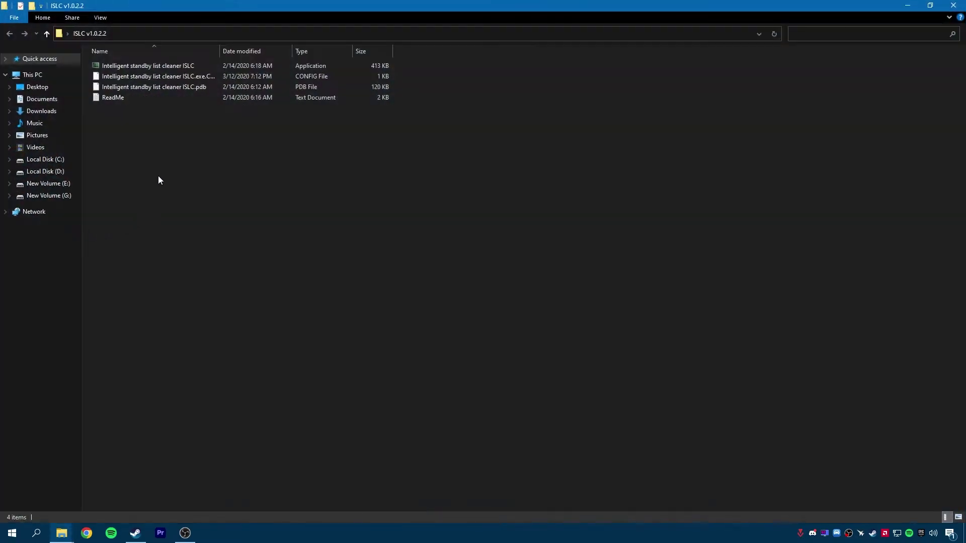
pyautogui.moveTo(177, 5); pyautogui.dragTo(246, 71)
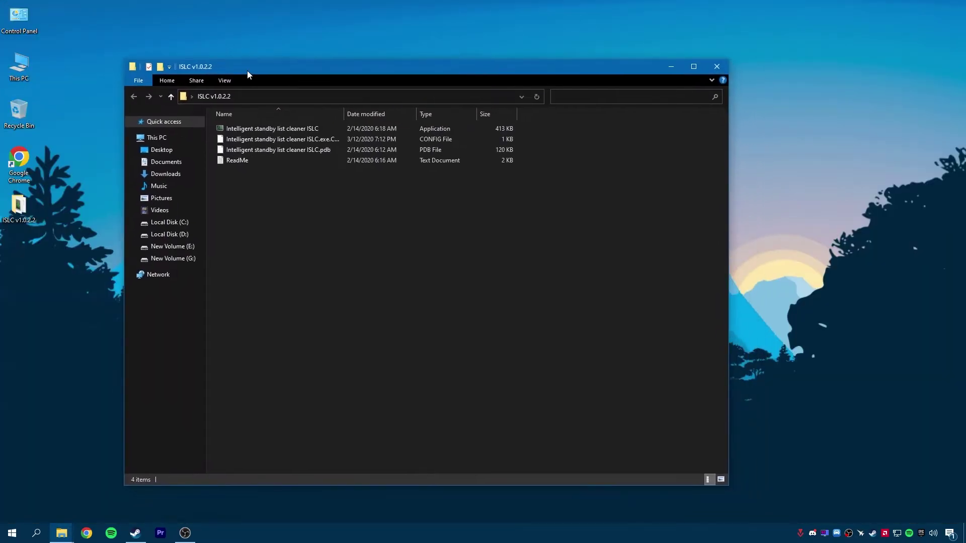
pyautogui.doubleClick(260, 131)
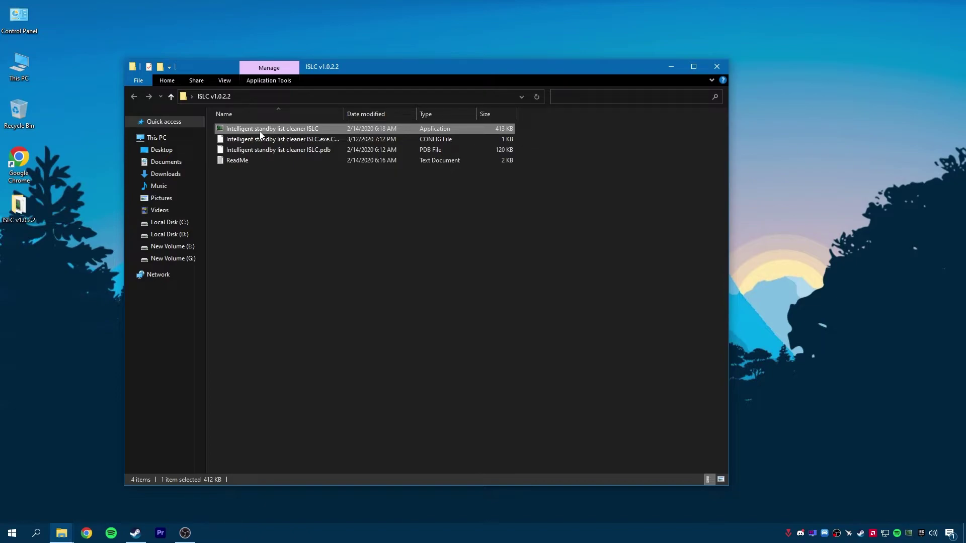
pyautogui.moveTo(250, 74); pyautogui.dragTo(436, 219)
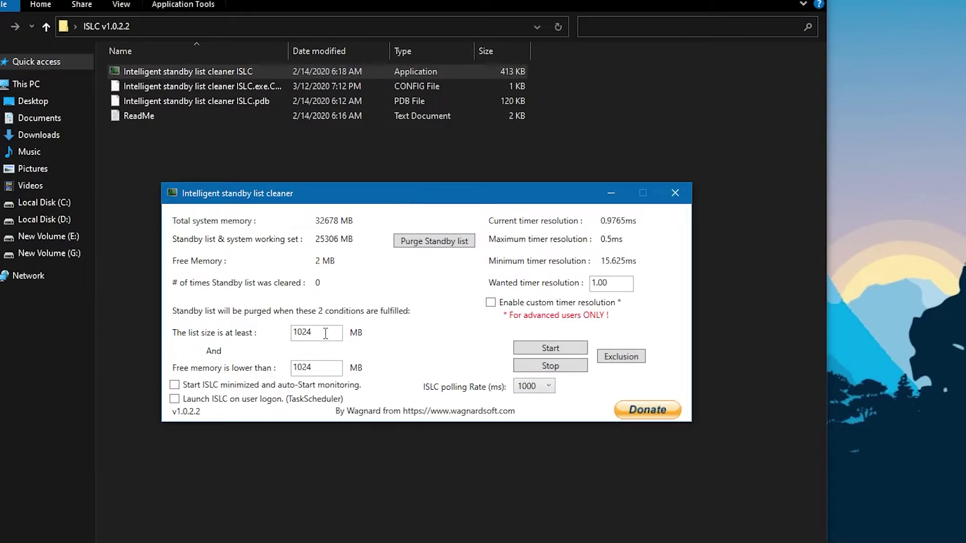
# Set the standby list purge conditions to a list size of at least 1024 MB and free memory lower than 16000 MB
pyautogui.moveTo(325, 334); pyautogui.dragTo(250, 337)
pyautogui.write('1024')
pyautogui.moveTo(331, 367); pyautogui.dragTo(270, 377)
pyautogui.write('1')
pyautogui.moveTo(332, 368); pyautogui.dragTo(242, 368)
# Set the wanted timer resolution to 0.50
pyautogui.click(610, 283)
pyautogui.moveTo(610, 282); pyautogui.dragTo(555, 287)
pyautogui.press('BackSpace')
pyautogui.write('0.00.5')
pyautogui.doubleClick(324, 334)
# Turn on minimized start with auto-monitoring and the custom timer resolution, with the ISLC polling rate at 1000 ms
pyautogui.click(202, 385)
pyautogui.click(541, 387)
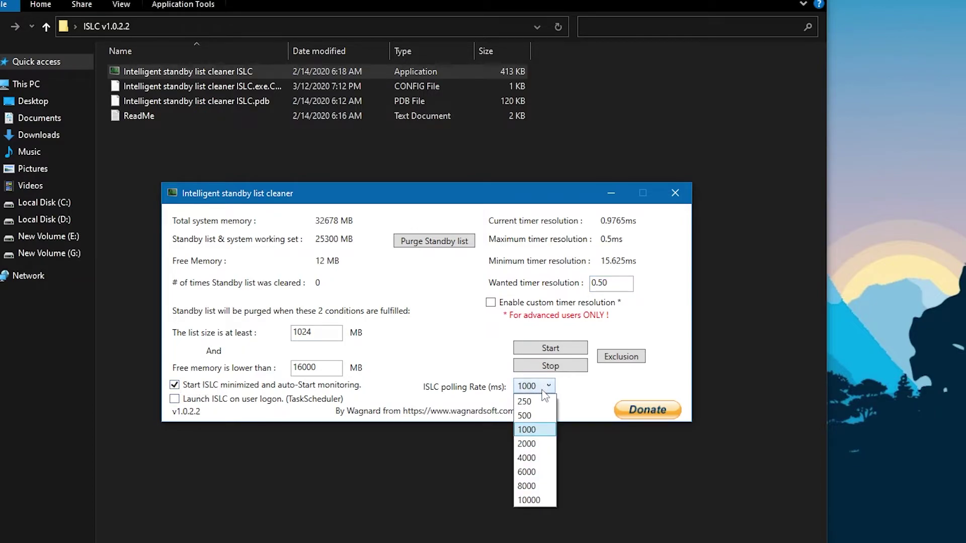
pyautogui.click(530, 429)
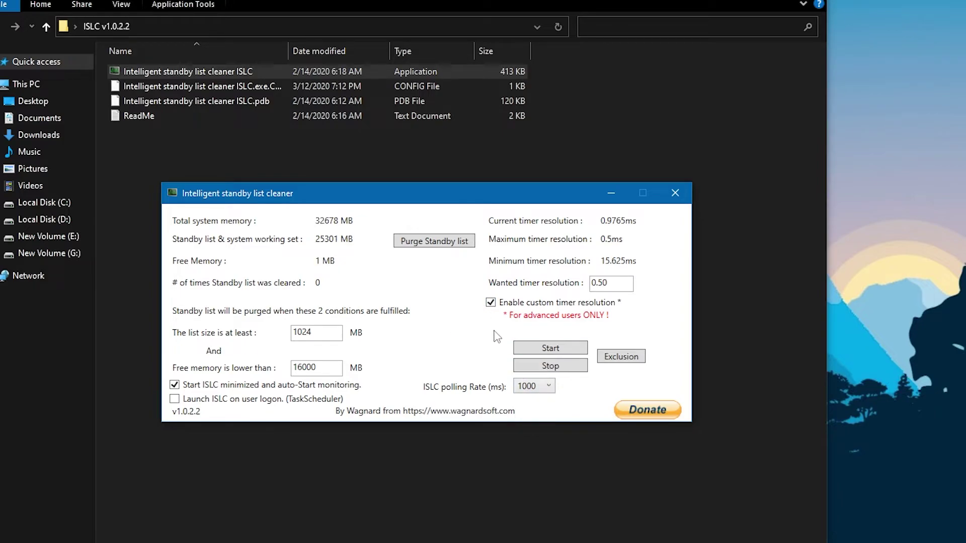
# Start the standby list monitoring with the cleaner minimized, and return from the ISLC folder to the Programs folder
pyautogui.click(546, 351)
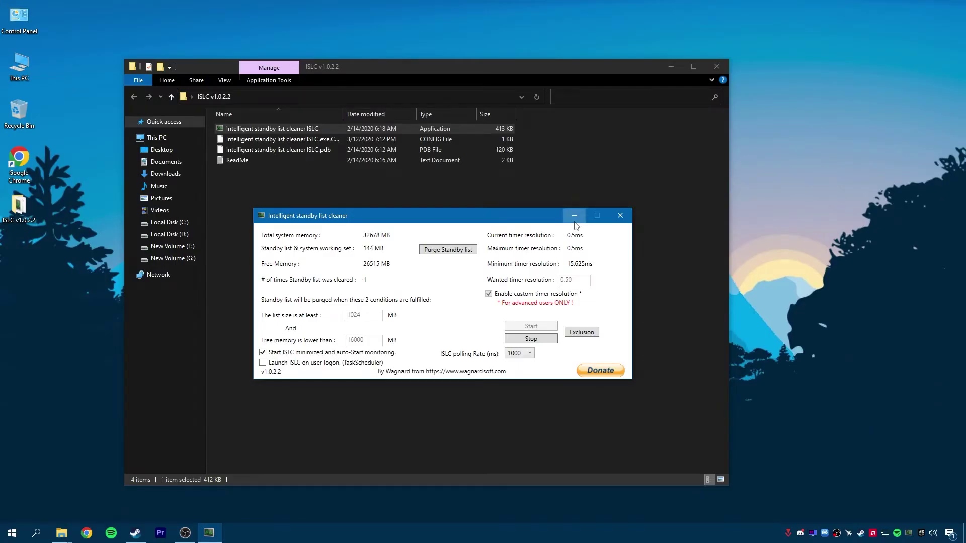
pyautogui.click(574, 222)
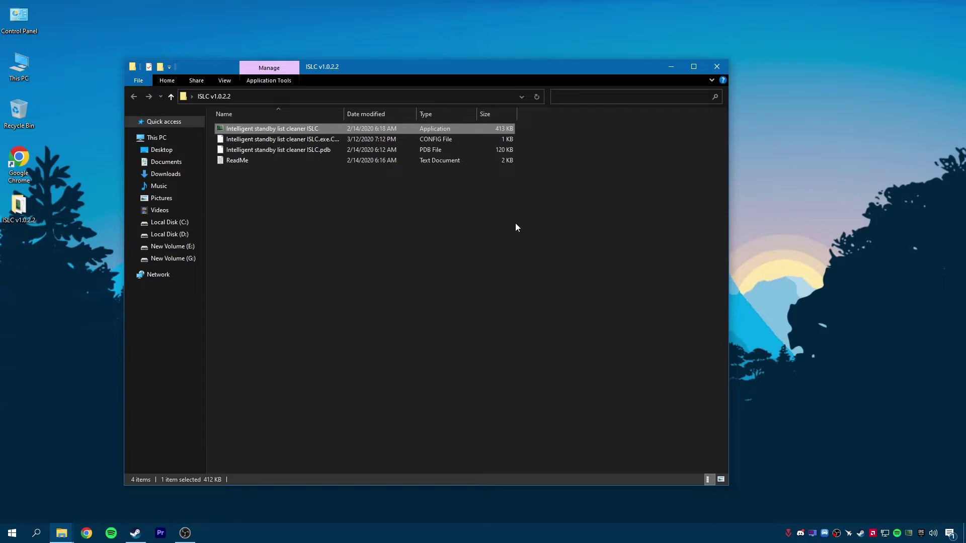
pyautogui.click(707, 70)
pyautogui.click(70, 529)
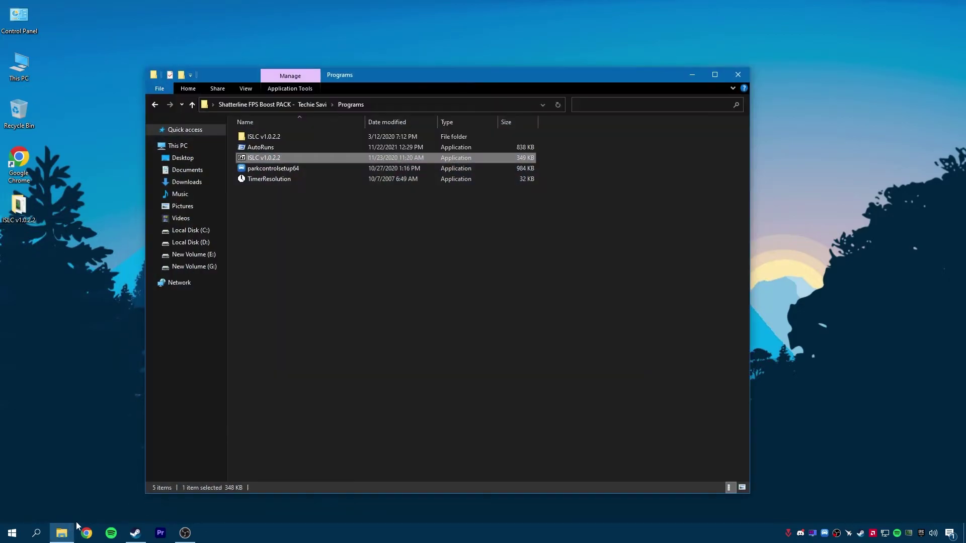
# Open the TimerResolution program from the Programs folder, then close it along with the folder window
pyautogui.click(271, 181)
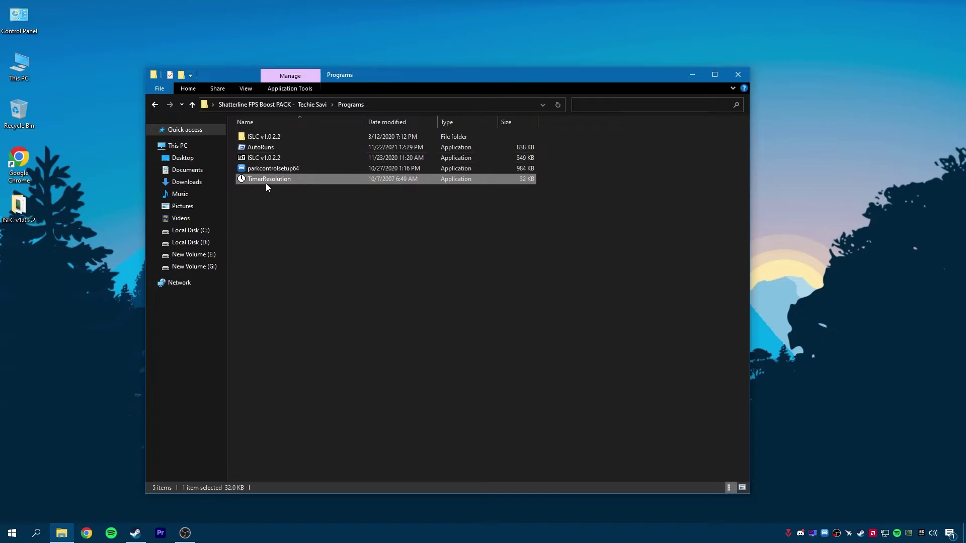
pyautogui.rightClick(265, 180)
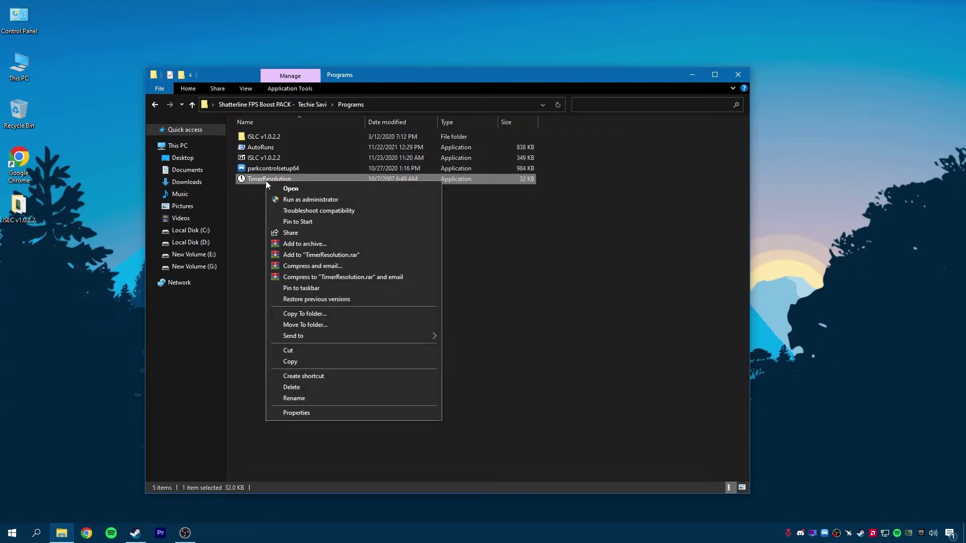
pyautogui.click(291, 189)
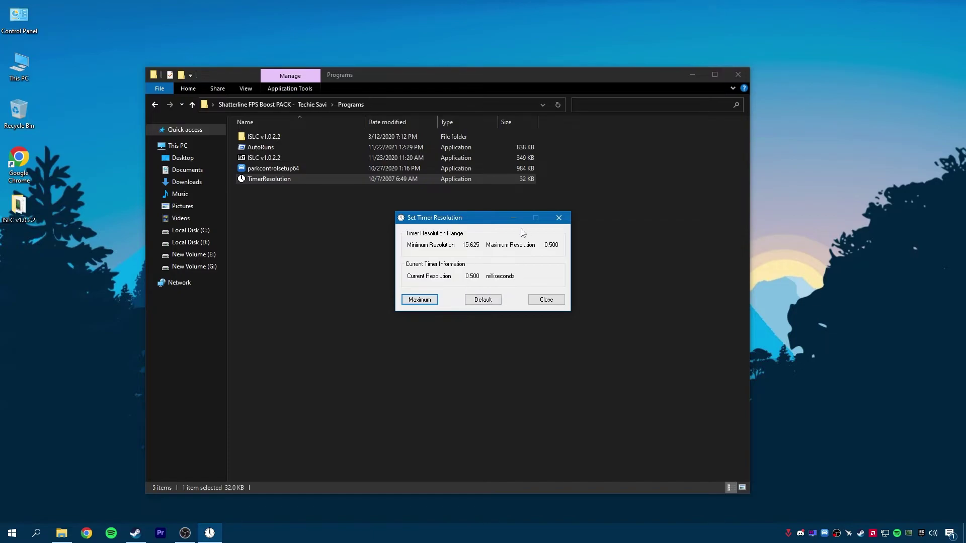
pyautogui.click(551, 221)
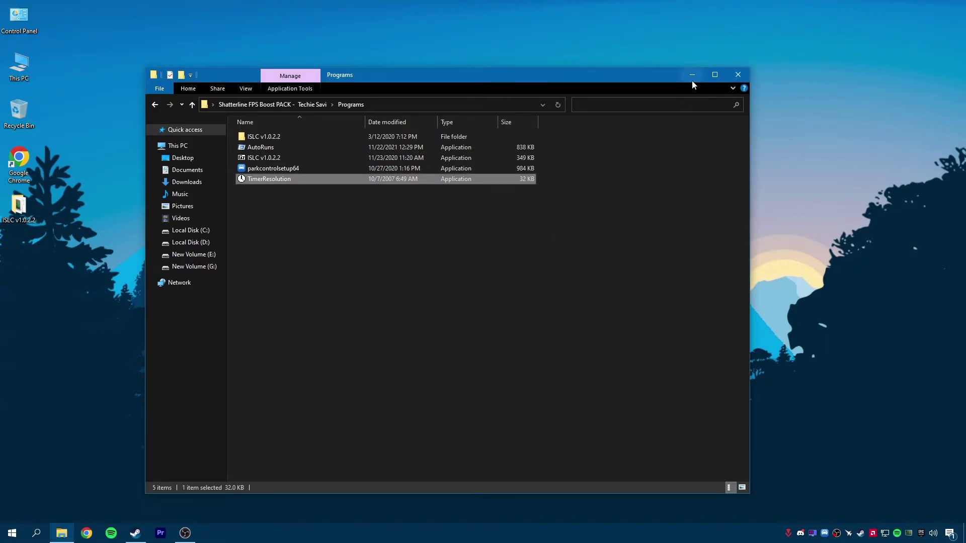
pyautogui.click(737, 75)
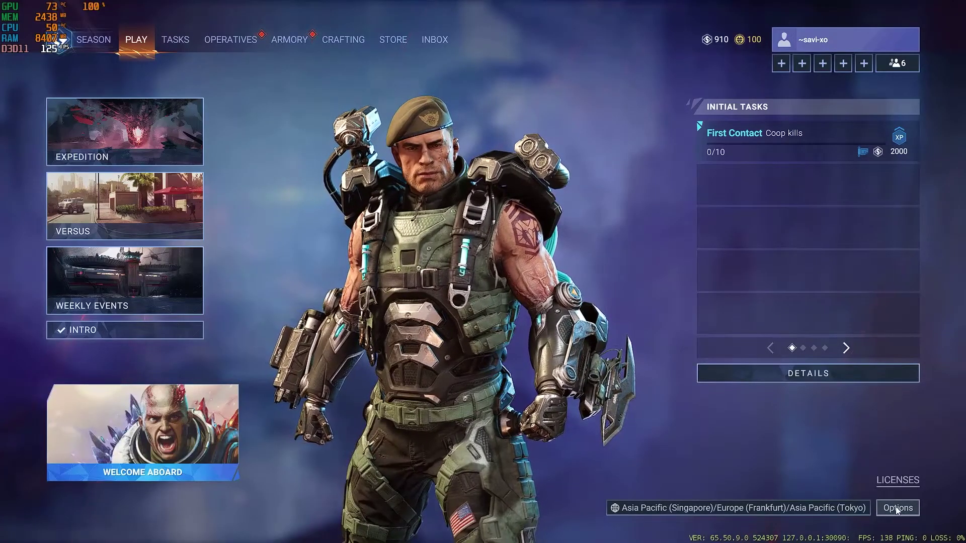
# Open the graphics options in Shatterline and set the overall Quality to Custom
pyautogui.click(883, 509)
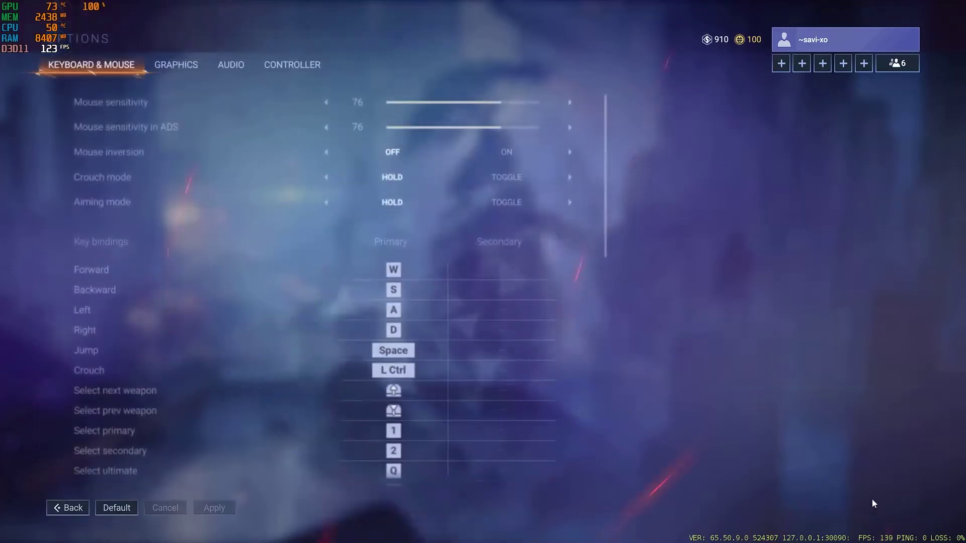
pyautogui.click(178, 65)
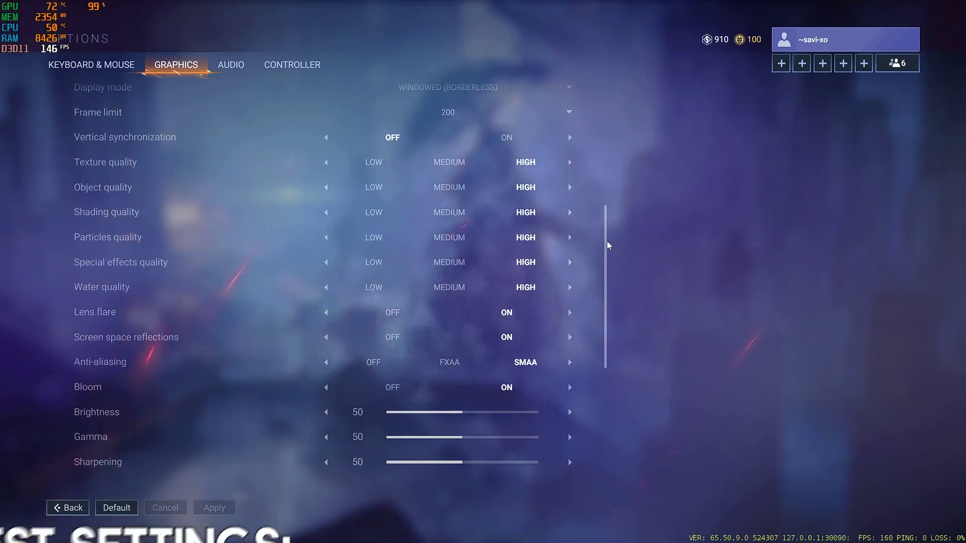
pyautogui.scroll(3, 605, 191)
pyautogui.click(514, 103)
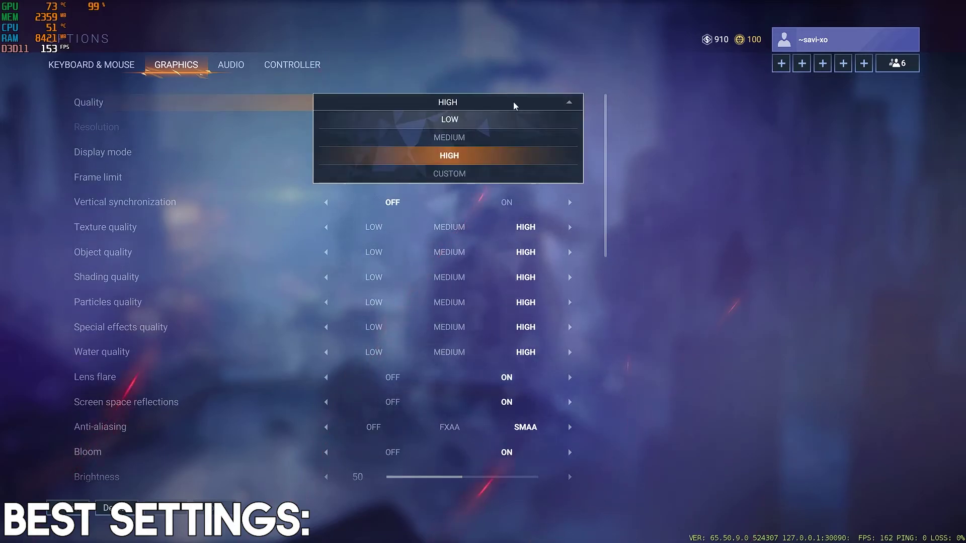
pyautogui.click(448, 174)
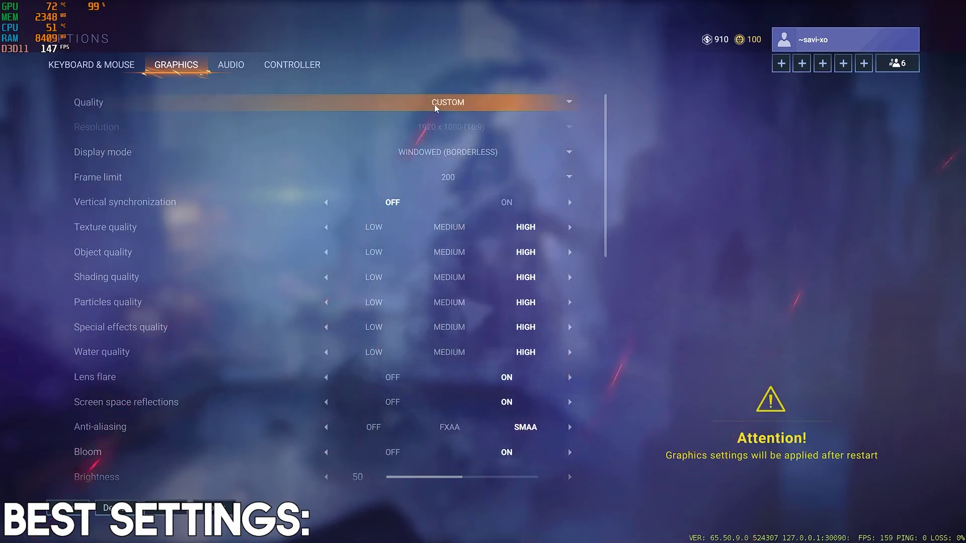
# Set texture quality to Medium, and object, shading, particles, special effects and water quality to Low
pyautogui.click(442, 230)
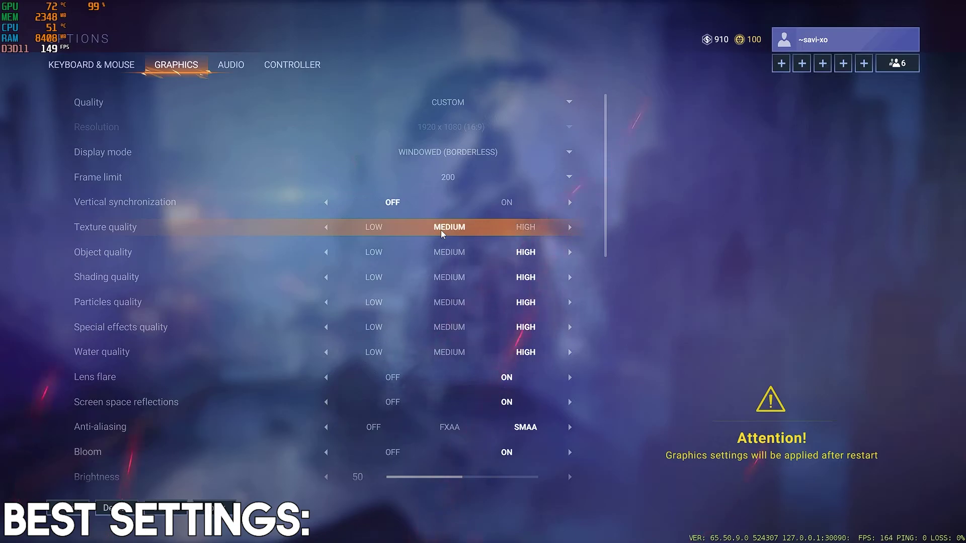
pyautogui.click(373, 252)
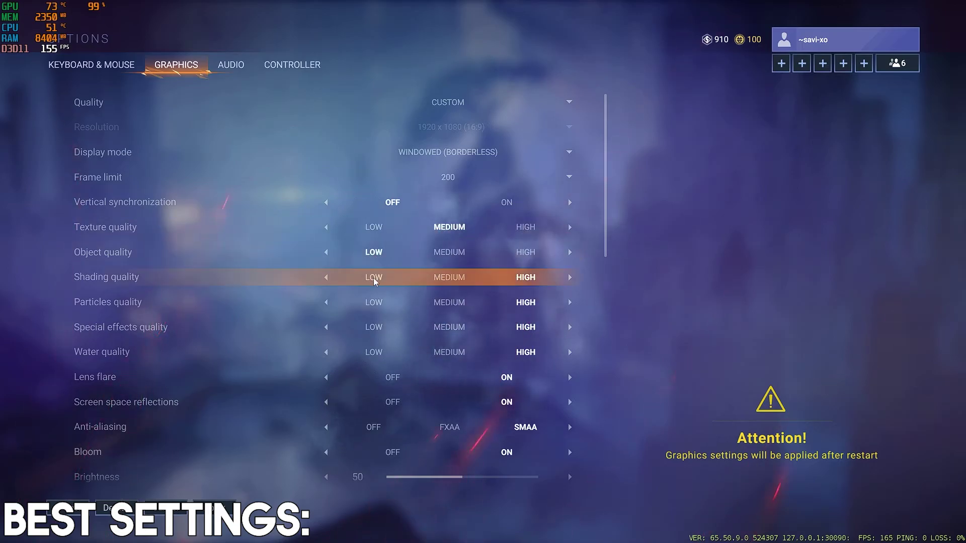
pyautogui.click(373, 278)
pyautogui.click(374, 303)
pyautogui.click(373, 327)
pyautogui.click(372, 352)
# Turn off lens flare, screen space reflections, anti-aliasing and bloom, apply the graphics settings and leave the options
pyautogui.click(392, 379)
pyautogui.click(392, 402)
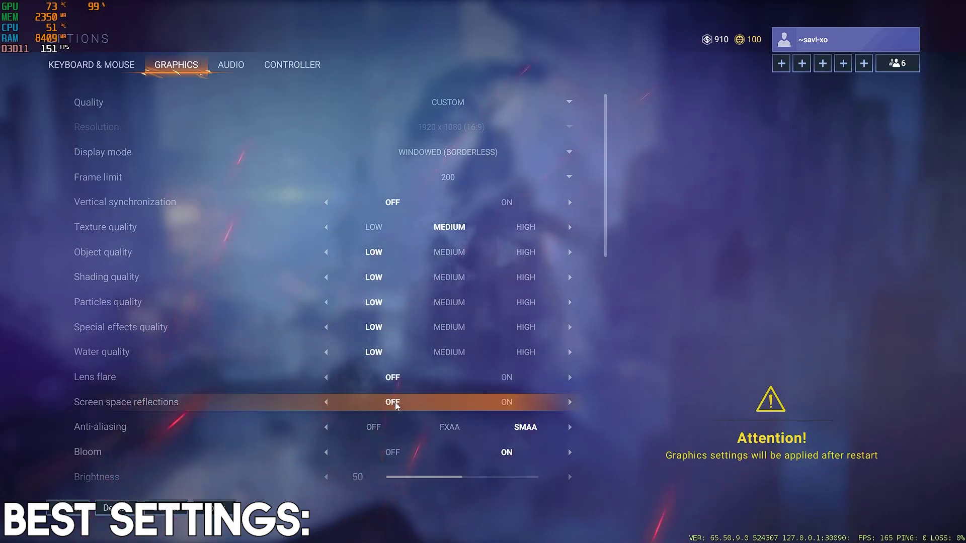
pyautogui.click(373, 427)
pyautogui.scroll(-2, 573, 276)
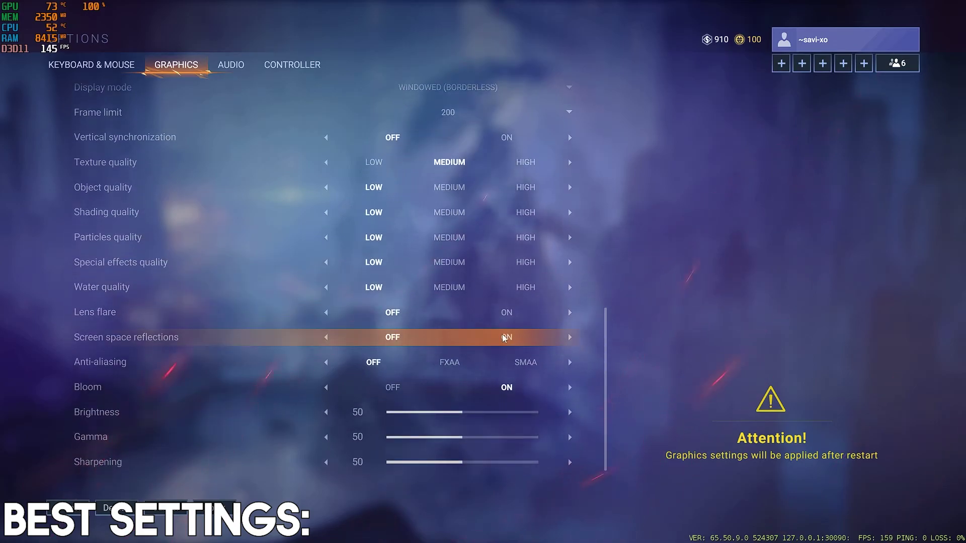
pyautogui.click(385, 391)
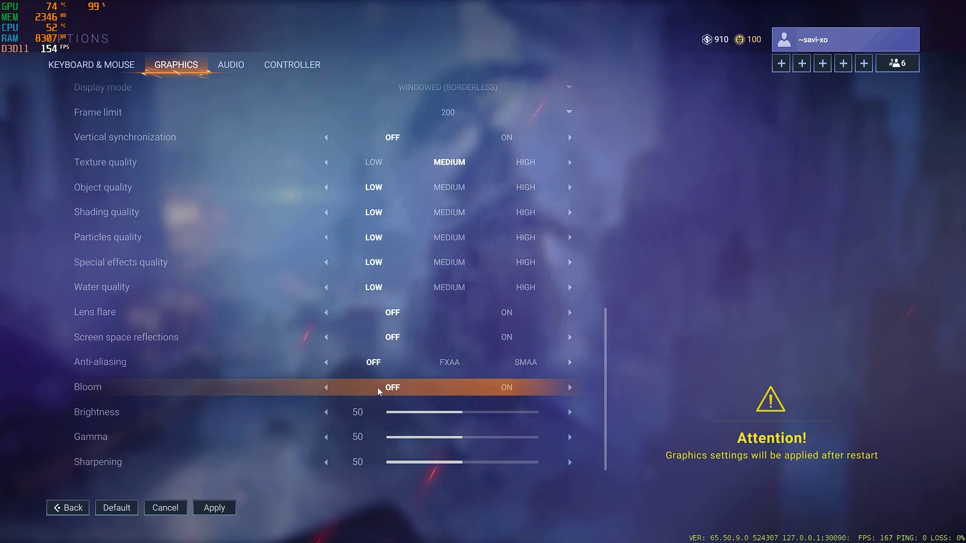
pyautogui.click(214, 509)
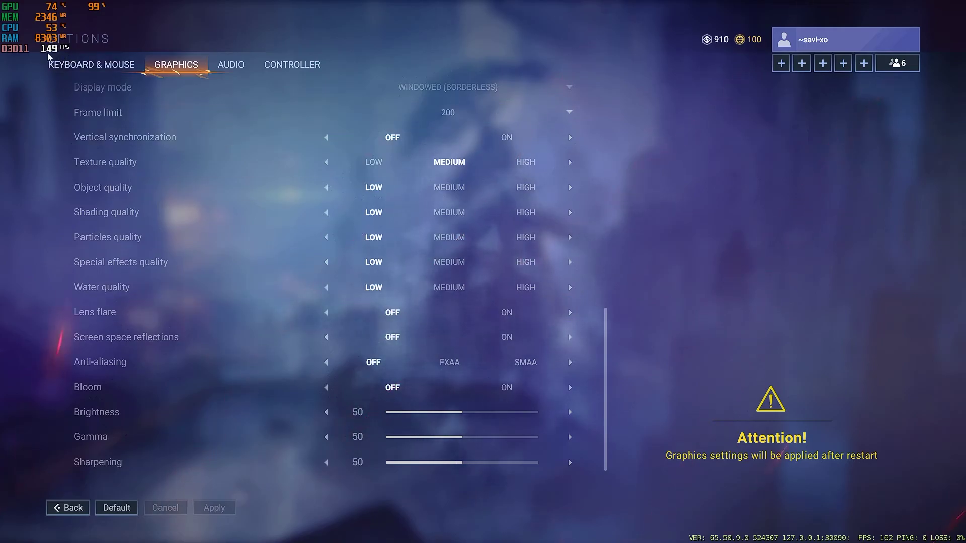
pyautogui.click(68, 509)
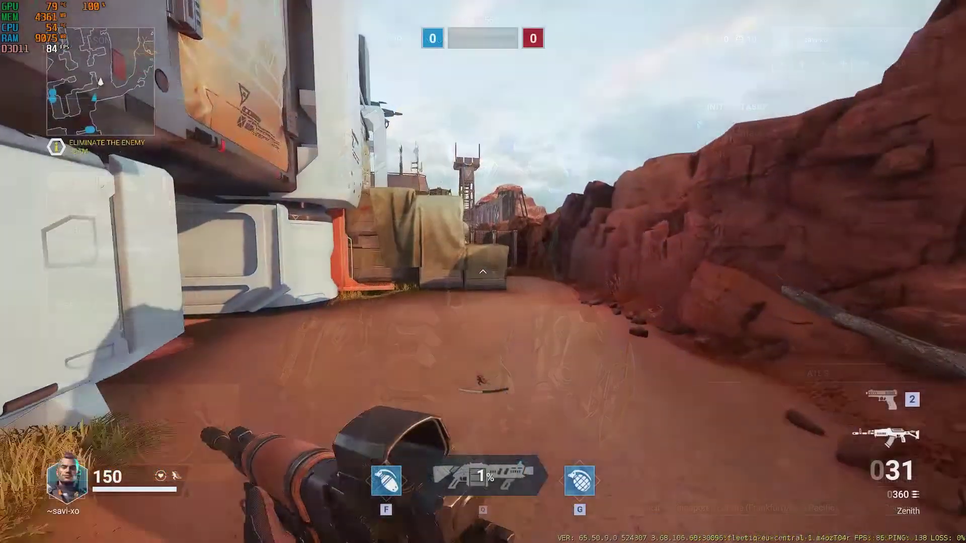
pyautogui.press('w')
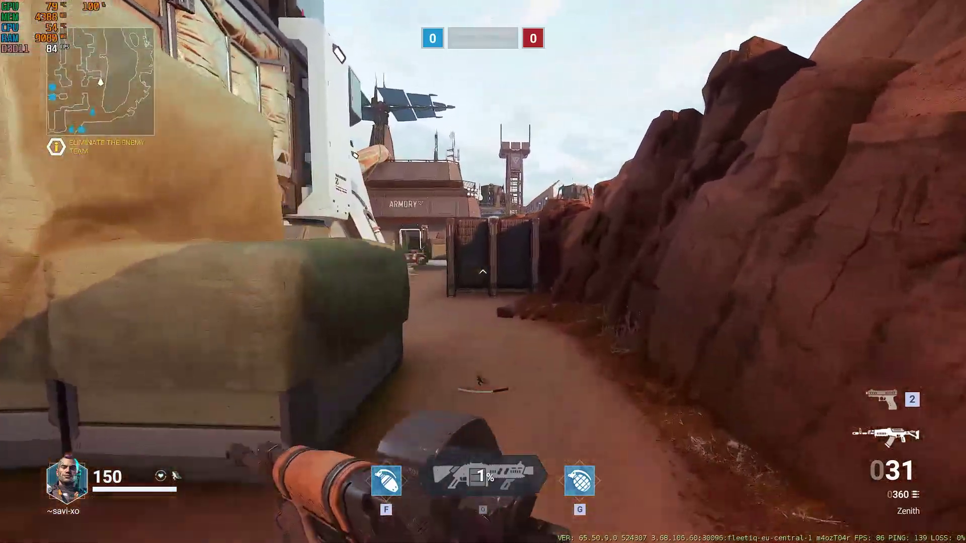
pyautogui.click(483, 271)
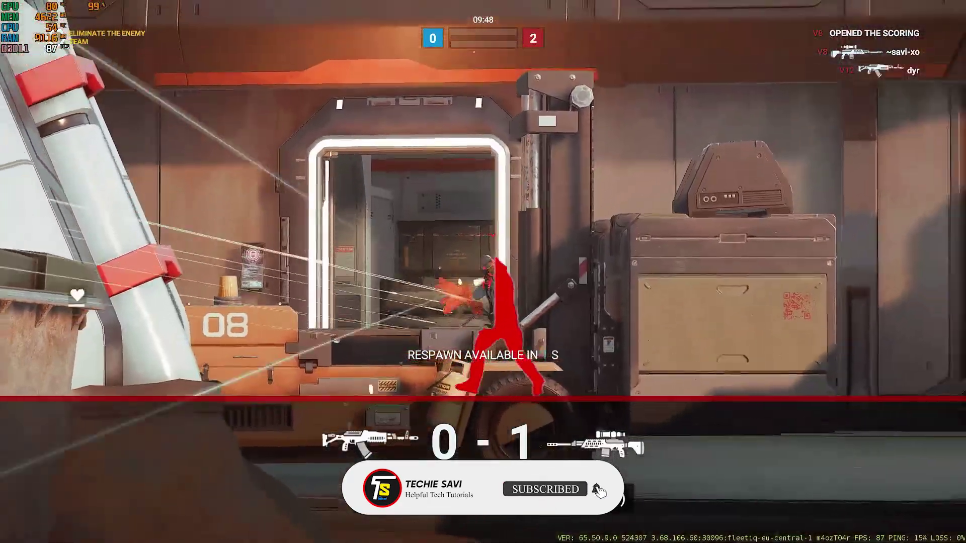
pyautogui.press('space')
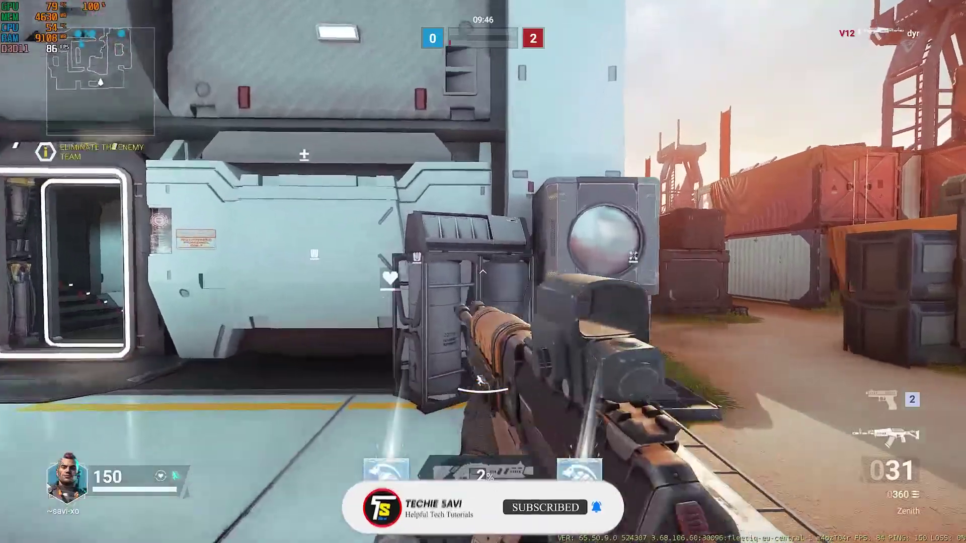
pyautogui.press('w')
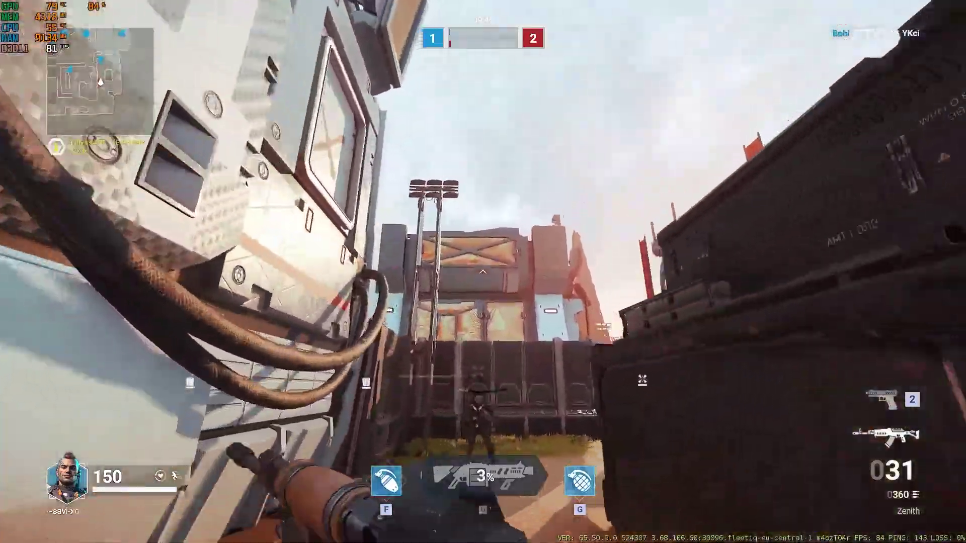
pyautogui.press('f')
pyautogui.press('w')
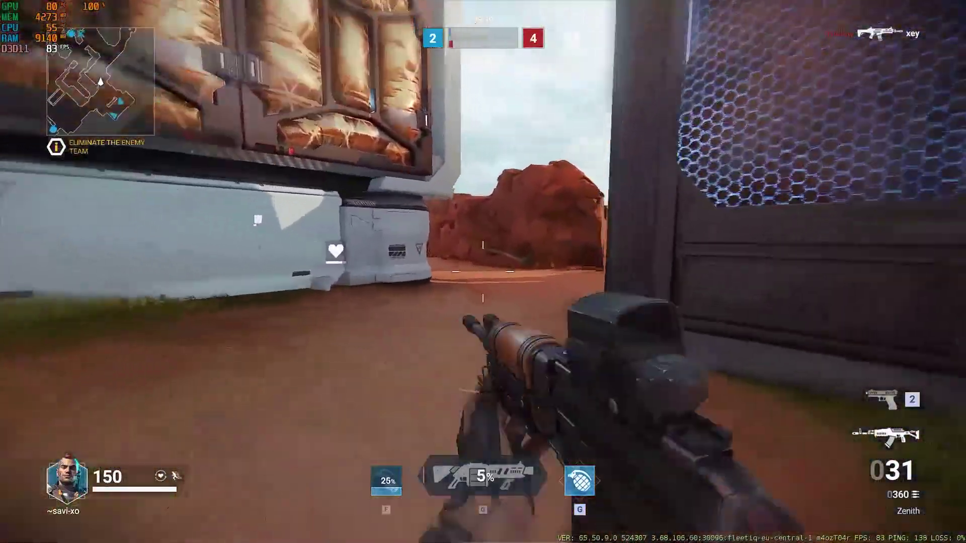
pyautogui.press('w')
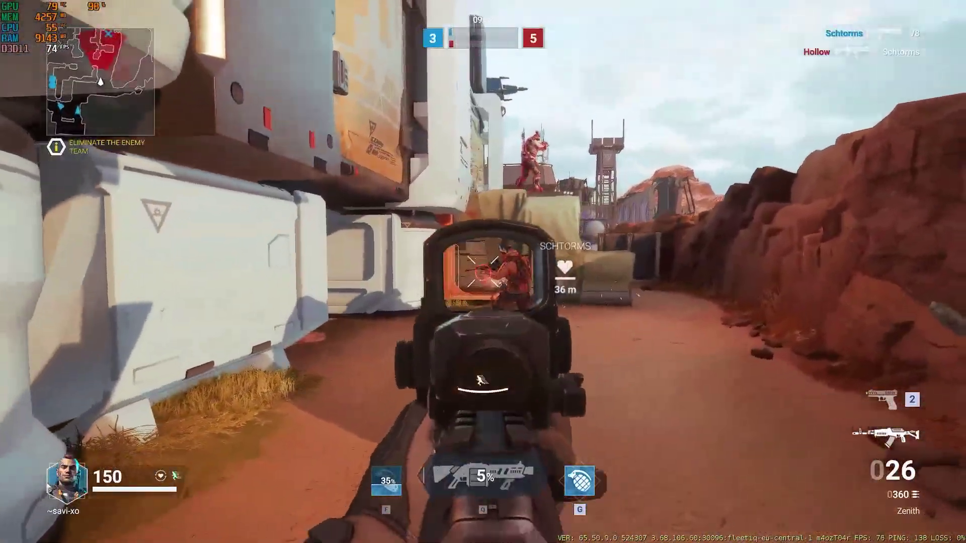